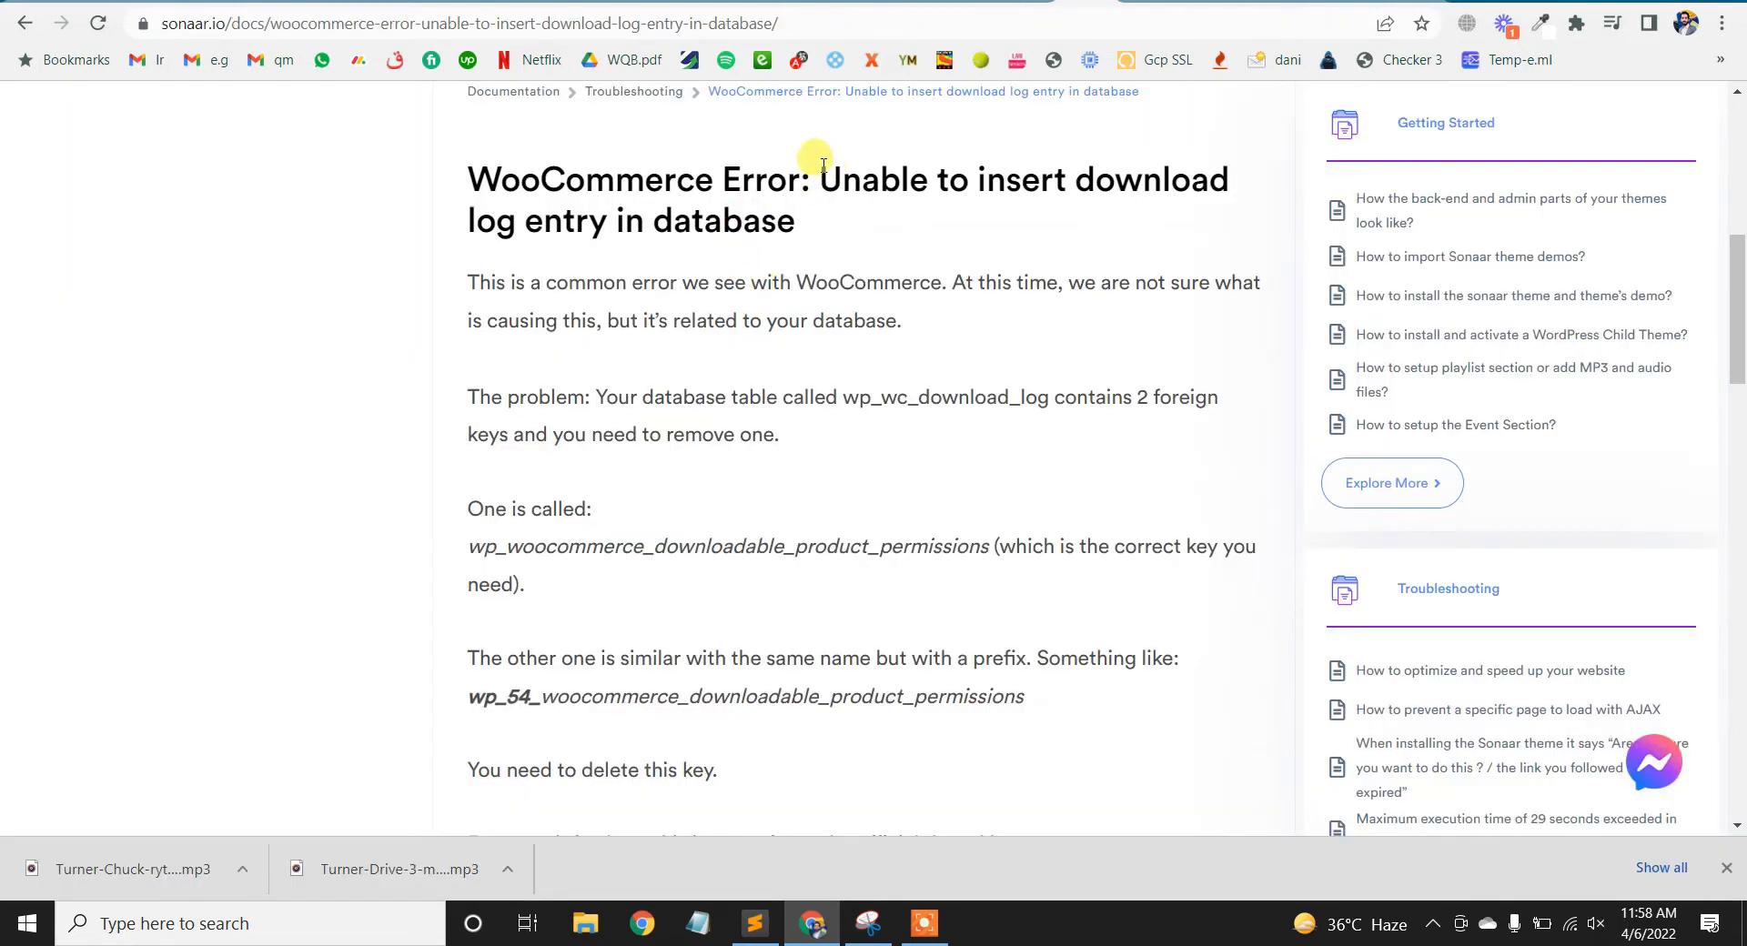
# Read the article's description of the WooCommerce download log error and the correct foreign key name
pyautogui.moveTo(818, 170); pyautogui.dragTo(850, 221)
pyautogui.scroll(-3, 869, 214)
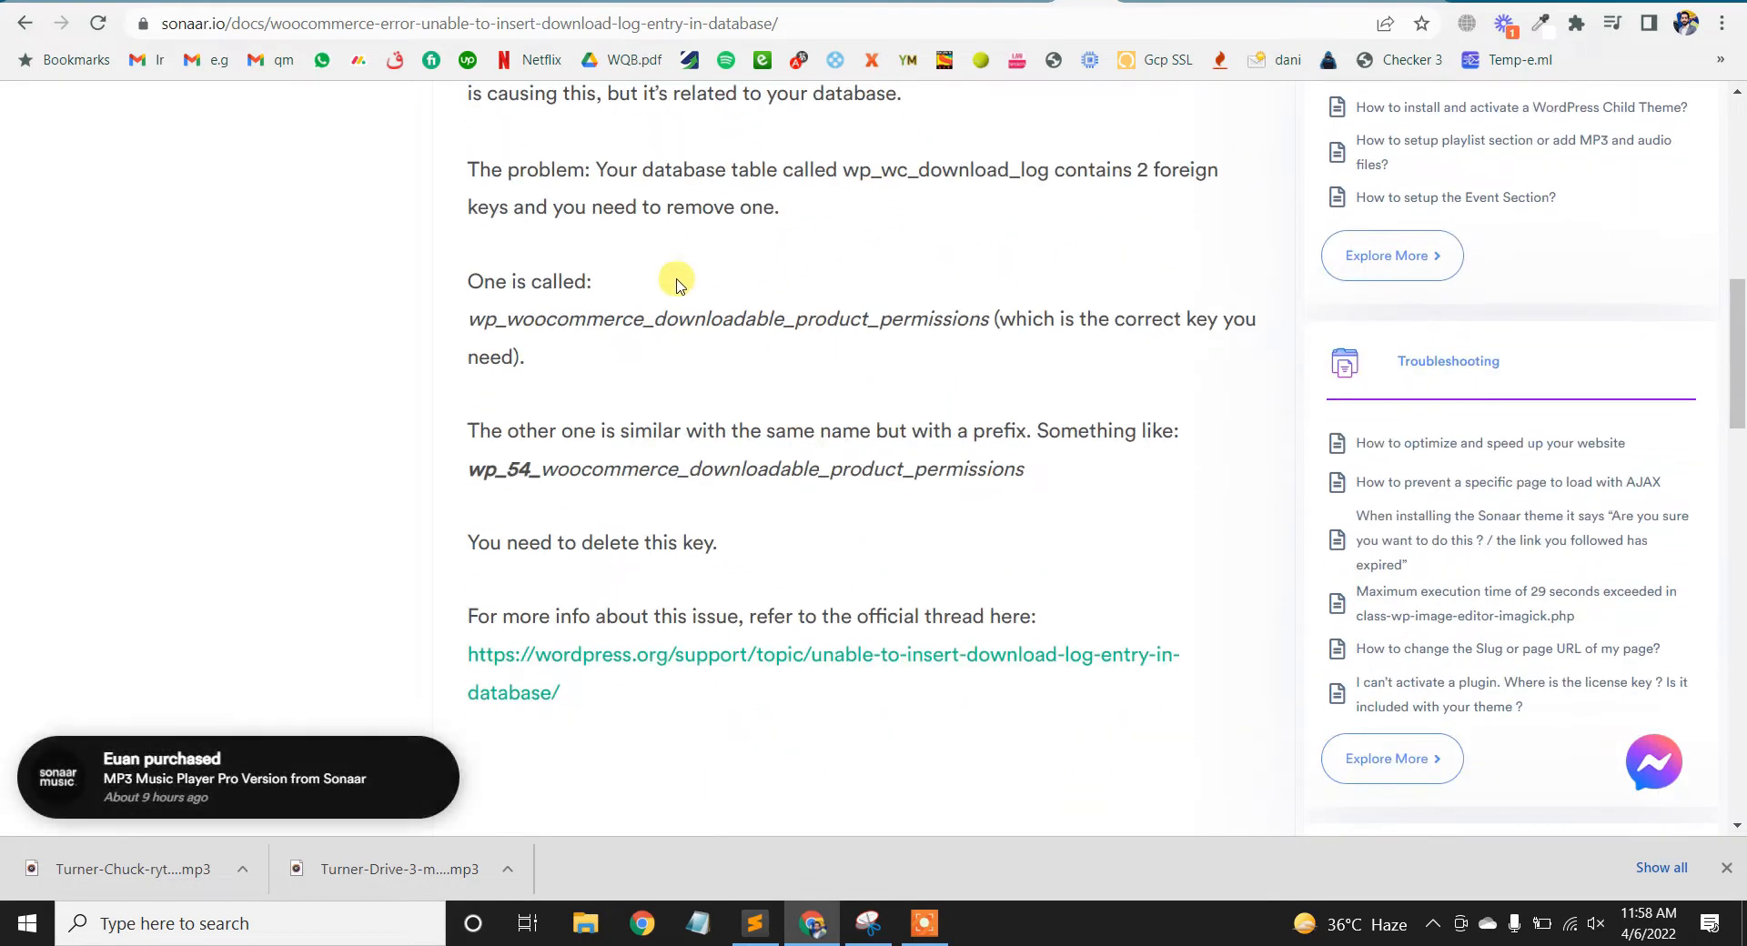
pyautogui.moveTo(467, 282); pyautogui.dragTo(590, 284)
pyautogui.click(553, 348)
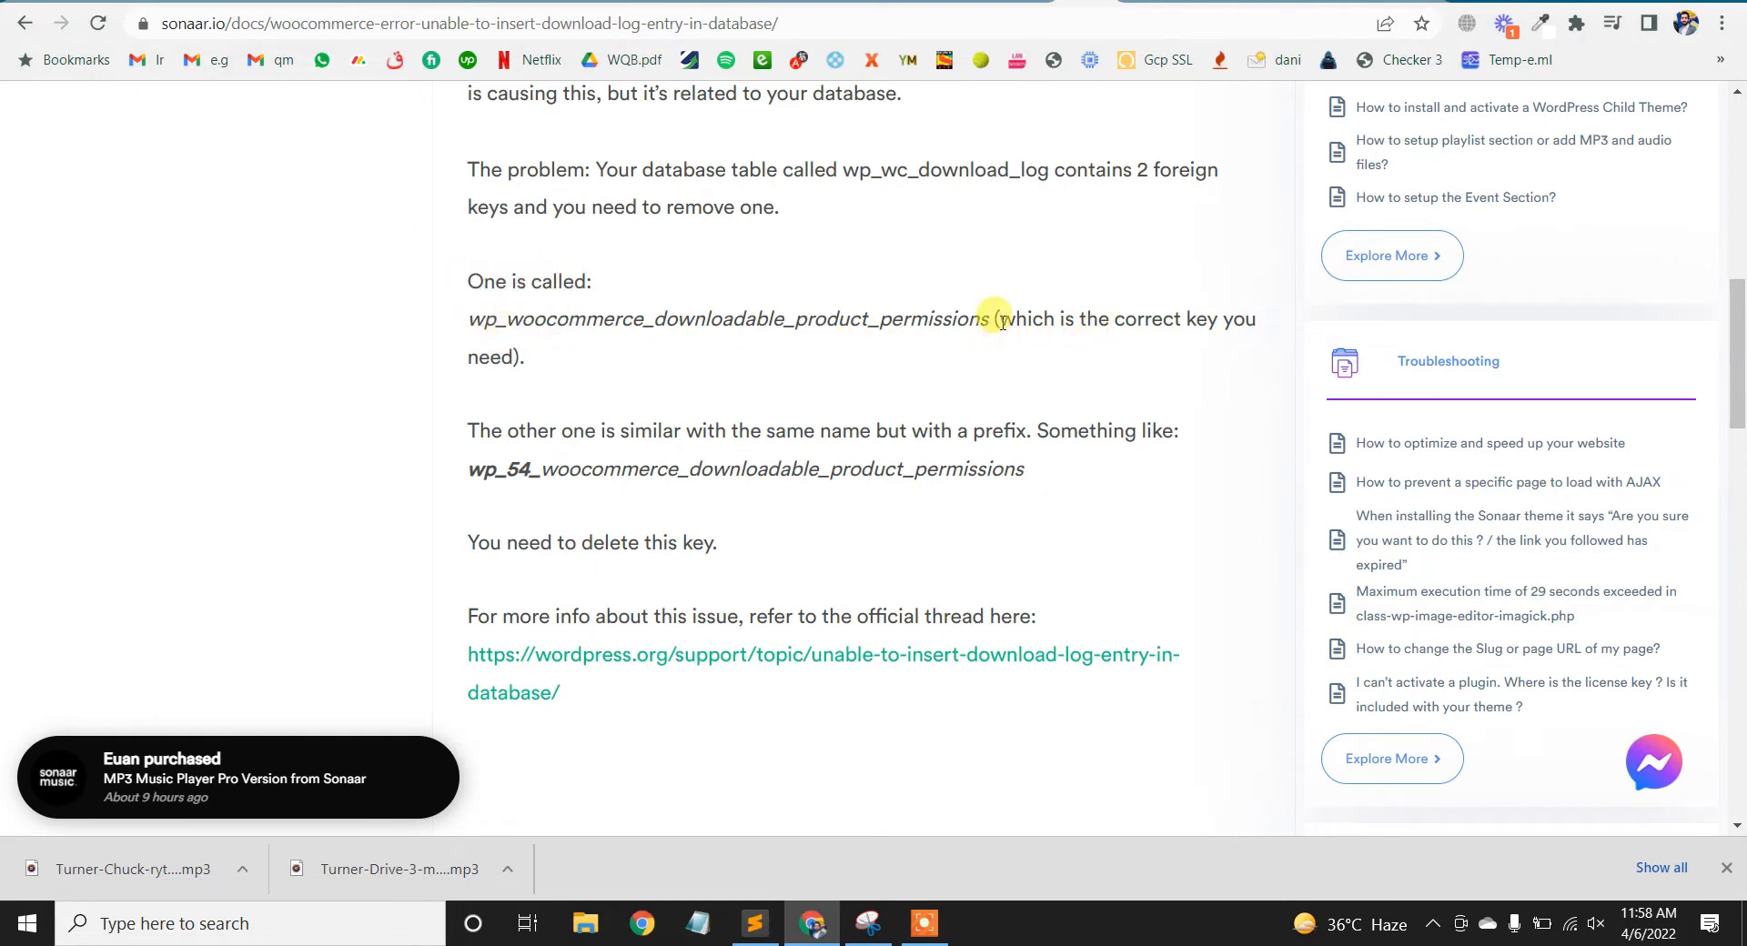
pyautogui.moveTo(998, 318); pyautogui.dragTo(1085, 320)
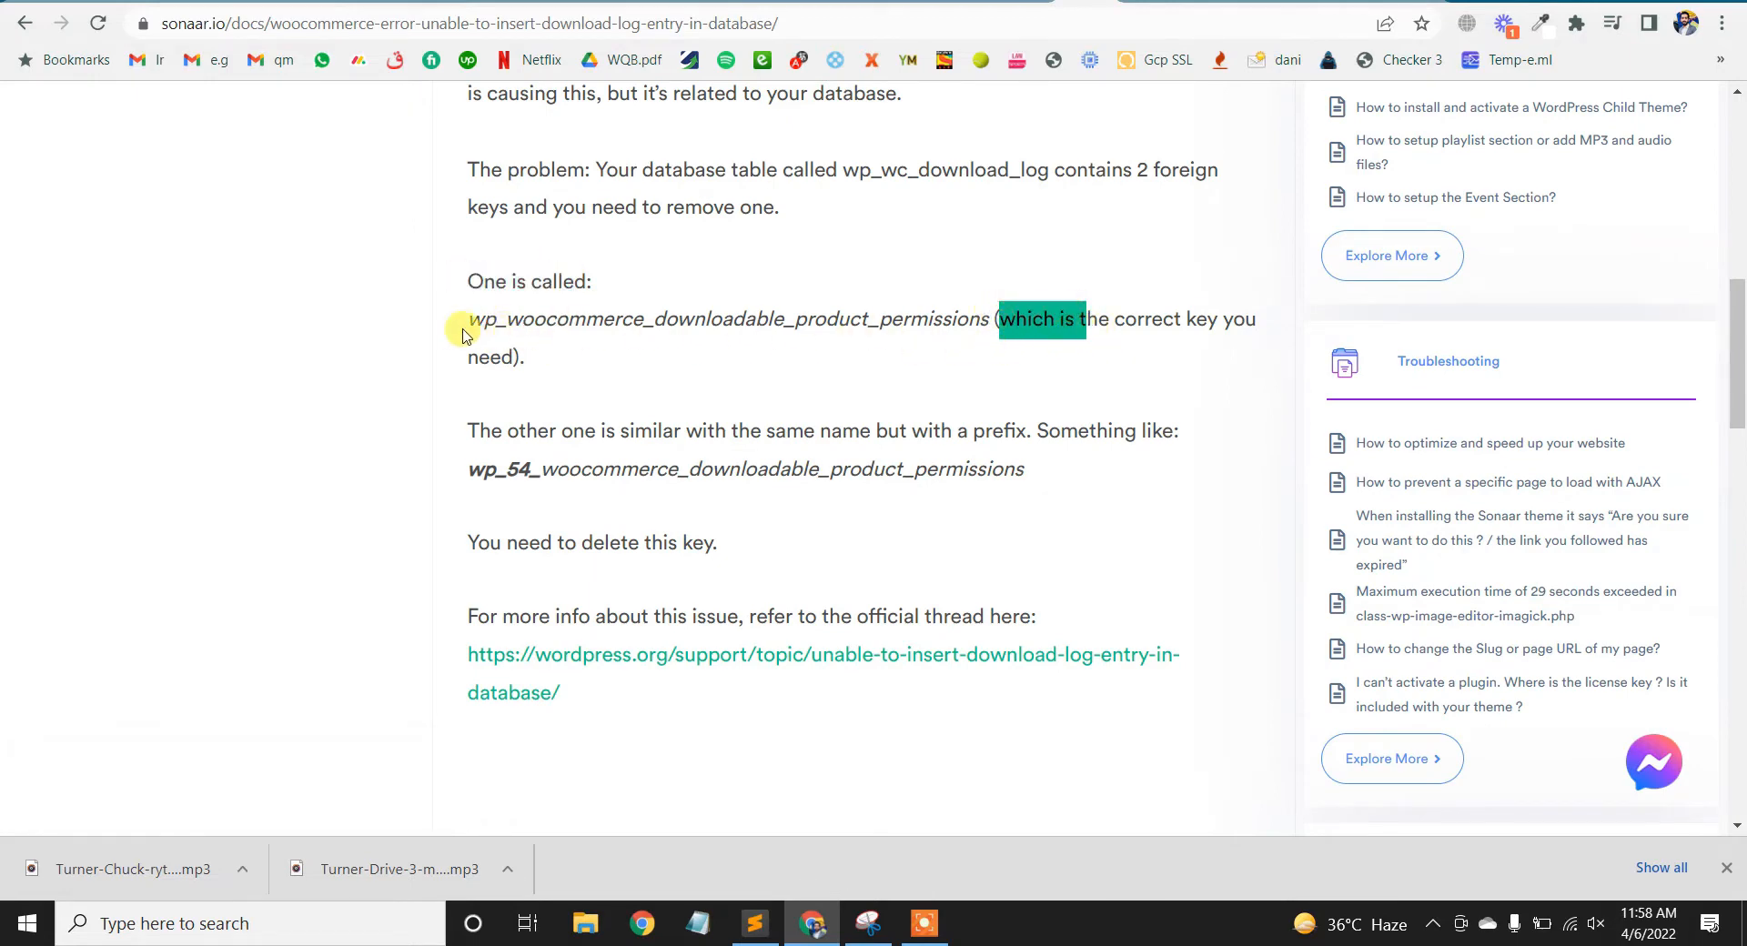
pyautogui.moveTo(477, 320); pyautogui.dragTo(522, 349)
pyautogui.click(970, 358)
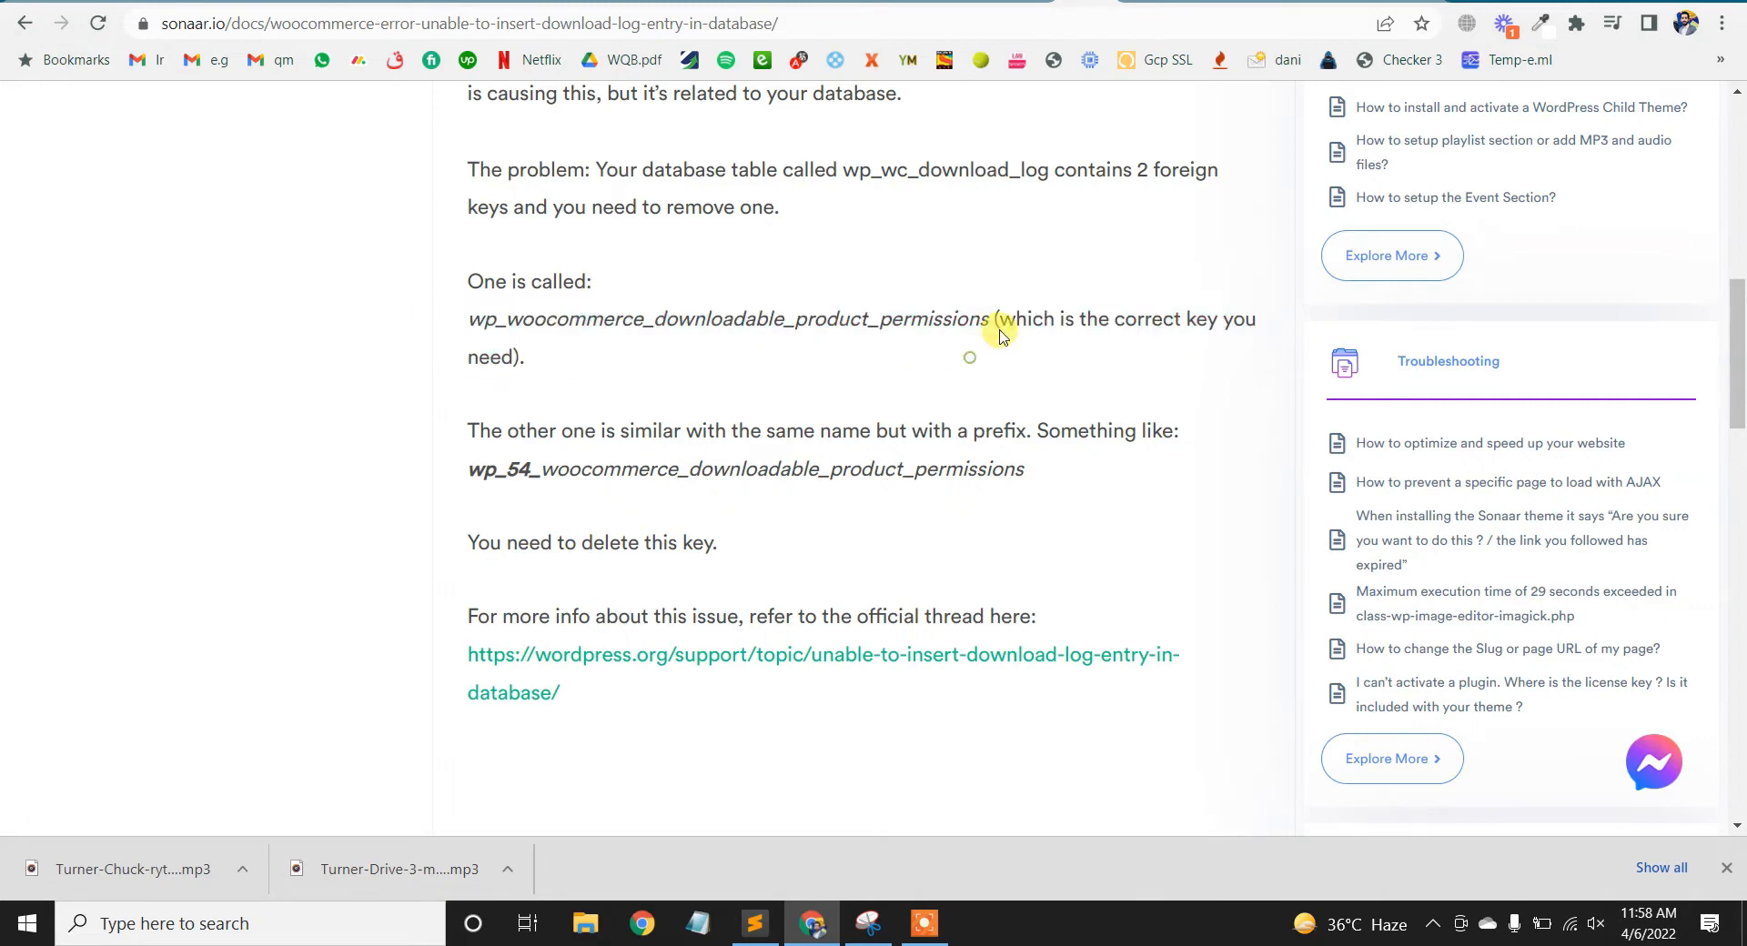
pyautogui.moveTo(1010, 334); pyautogui.dragTo(573, 353)
pyautogui.click(659, 368)
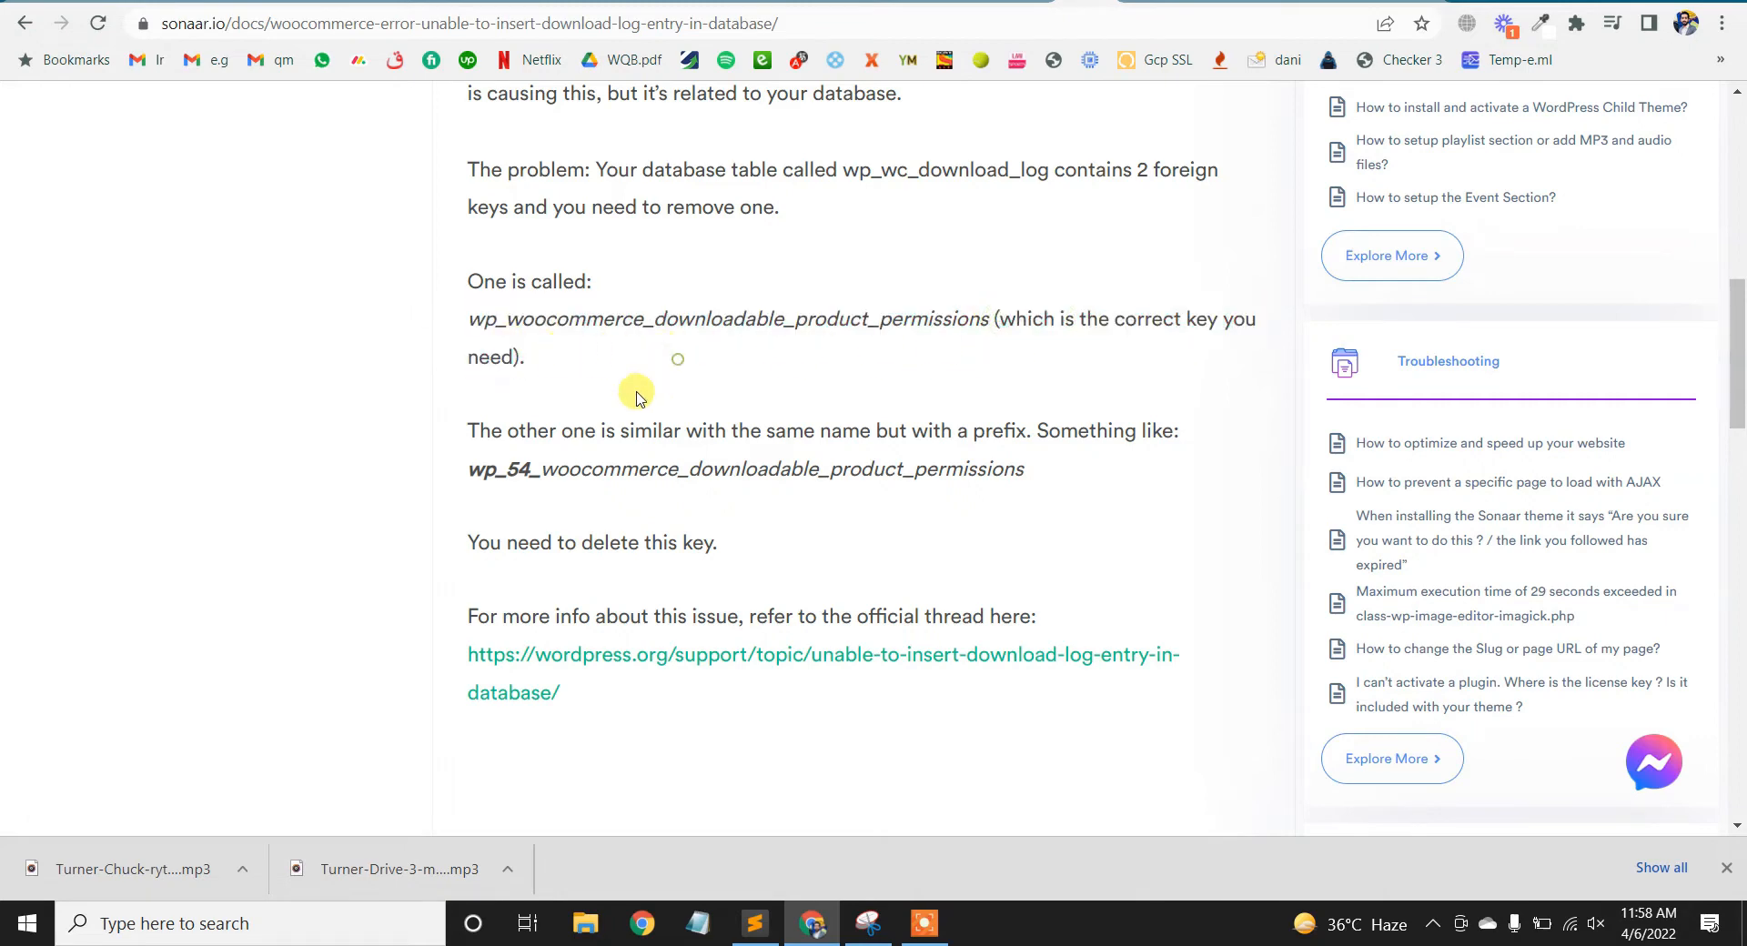
# Read which prefixed foreign key the article says to delete from wp_wc_download_log
pyautogui.moveTo(470, 430); pyautogui.dragTo(1137, 433)
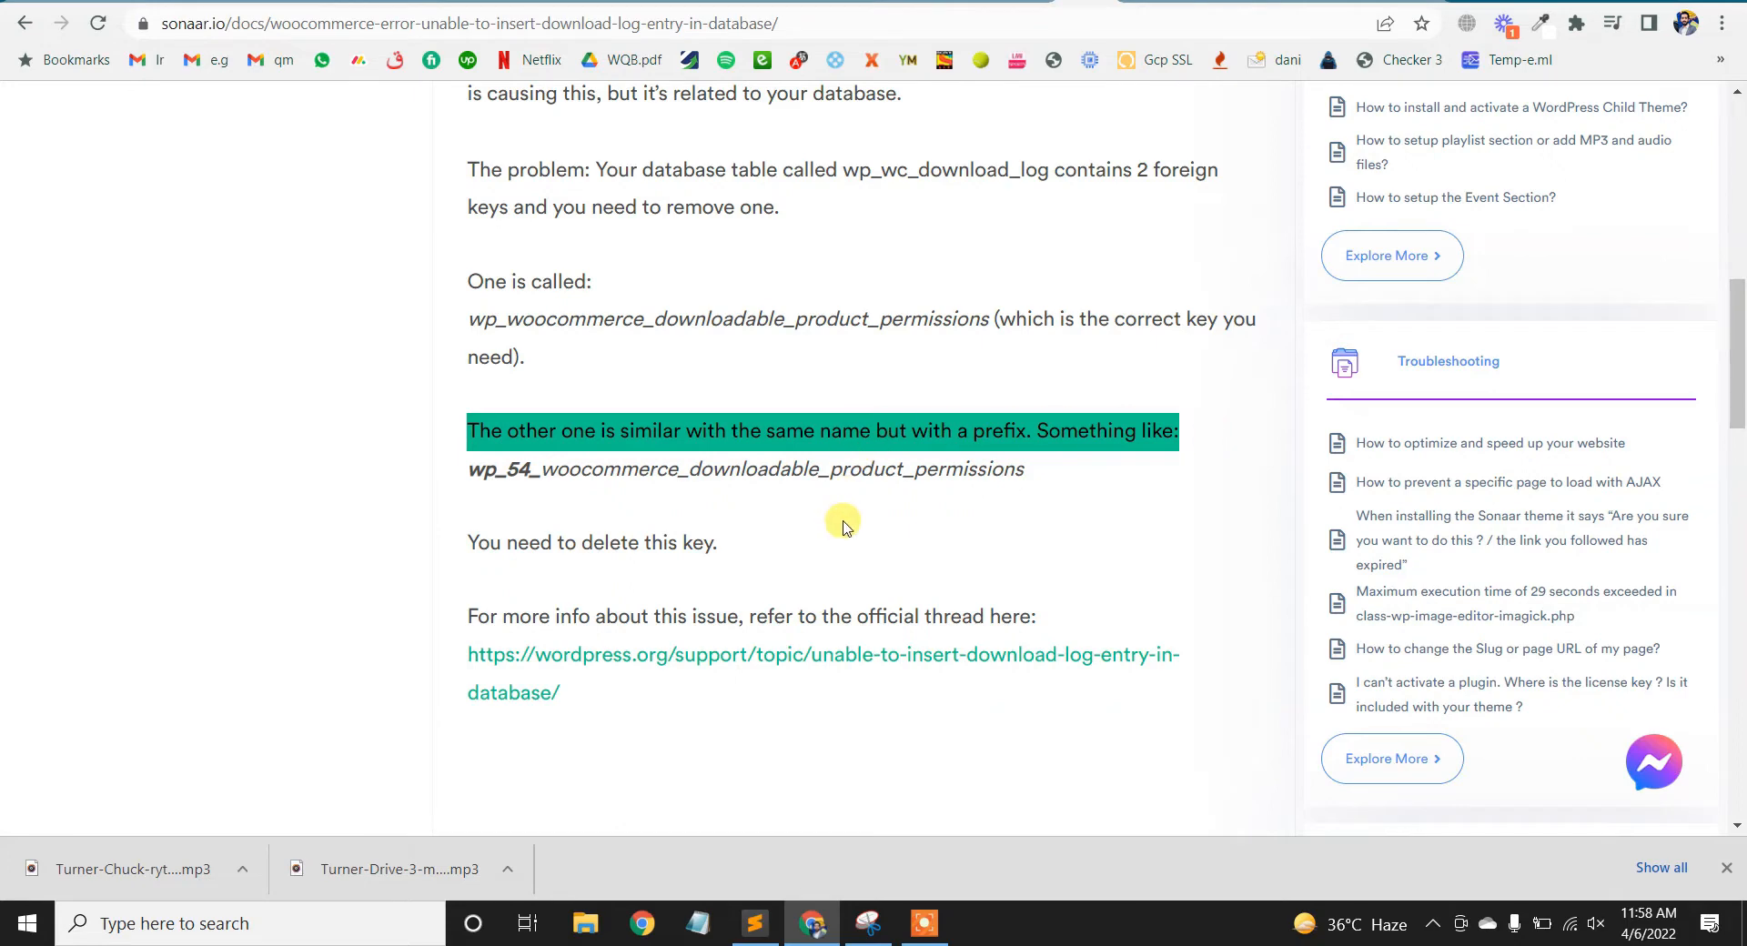
pyautogui.click(1182, 460)
pyautogui.moveTo(526, 454); pyautogui.dragTo(465, 456)
pyautogui.click(649, 496)
pyautogui.moveTo(456, 542); pyautogui.dragTo(565, 542)
pyautogui.click(738, 540)
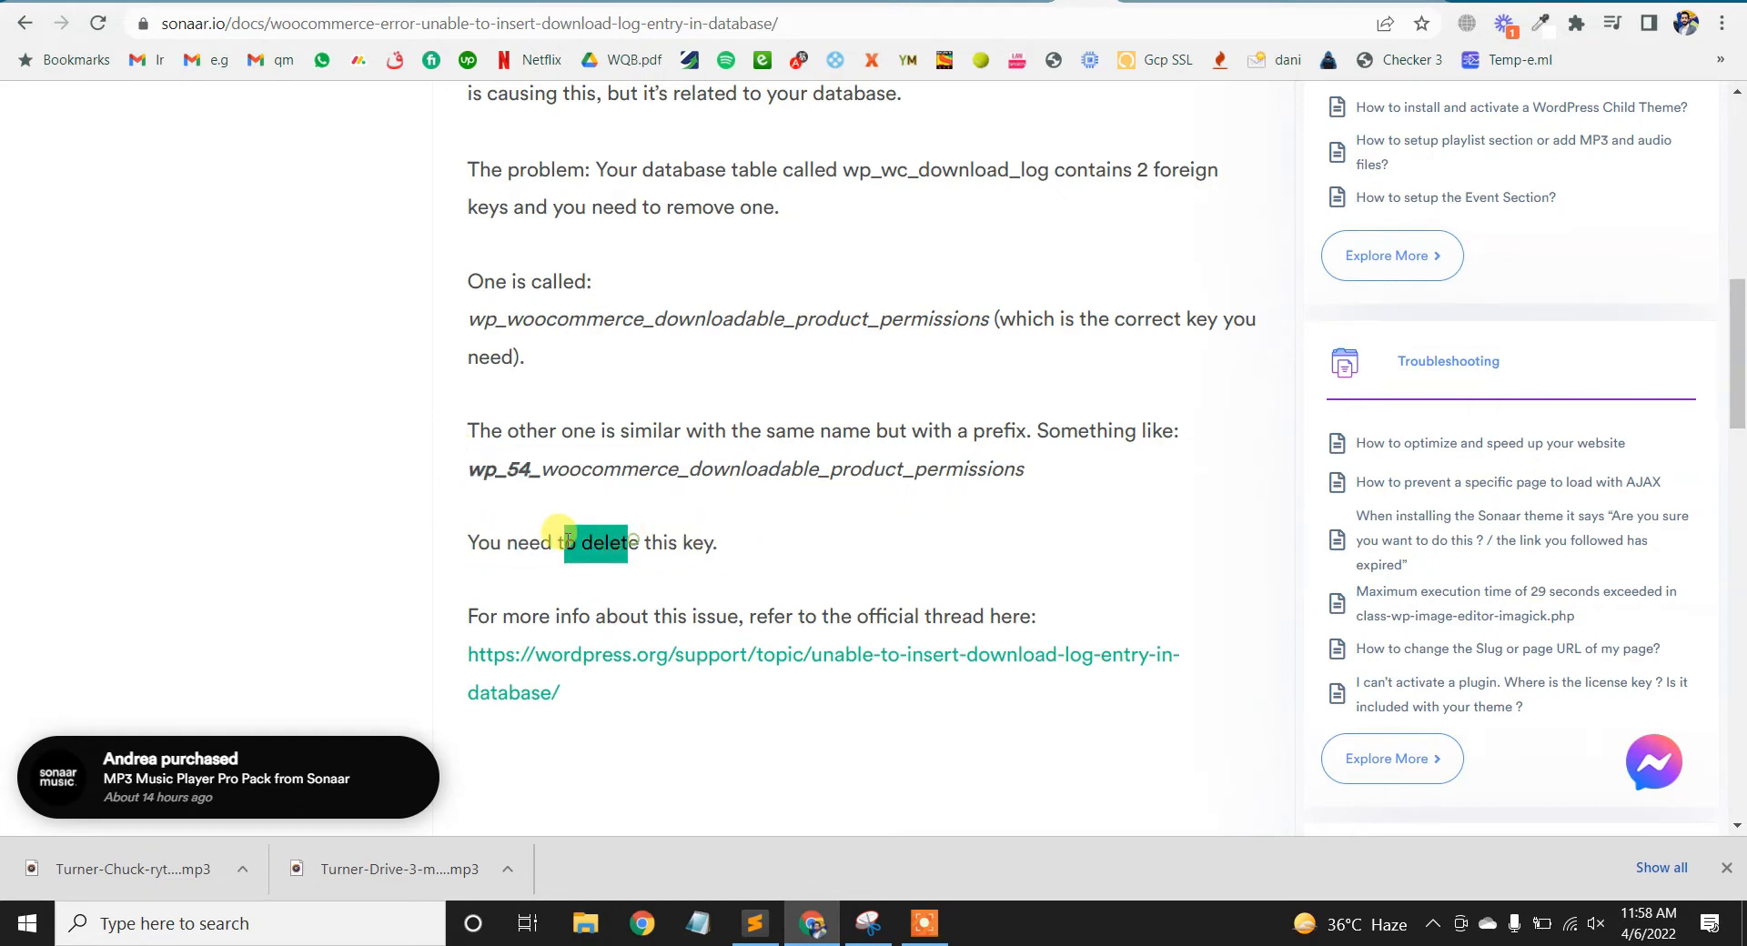
pyautogui.doubleClick(602, 542)
pyautogui.click(730, 541)
pyautogui.tripleClick(688, 542)
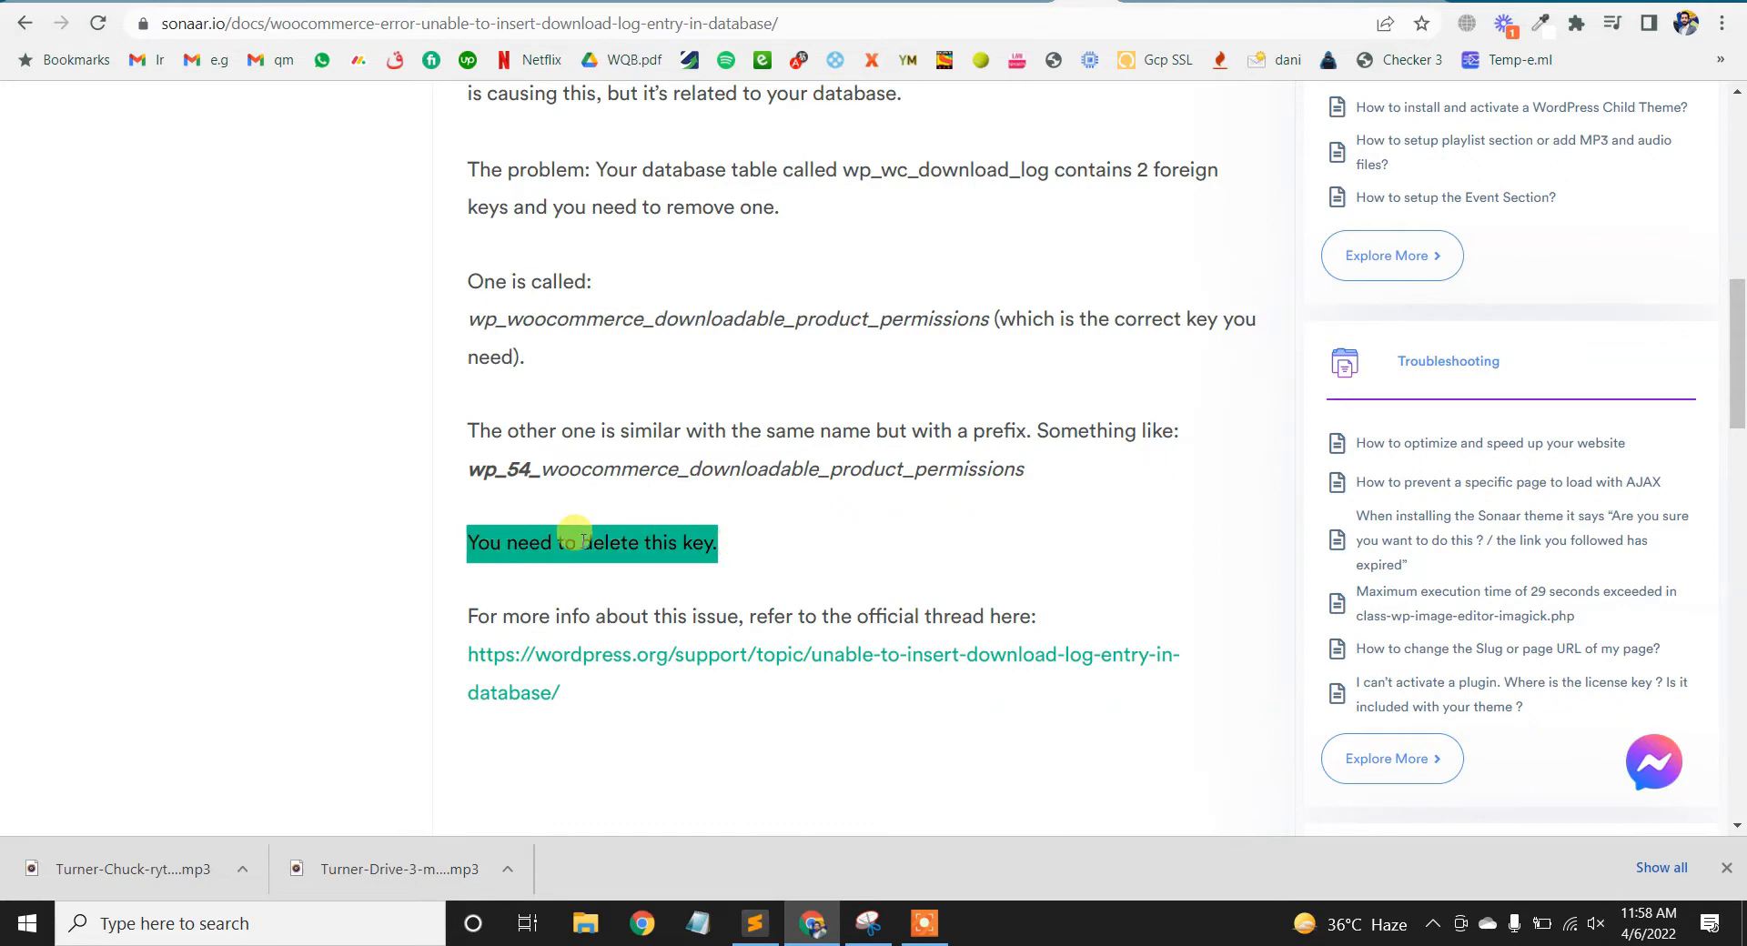
pyautogui.click(931, 514)
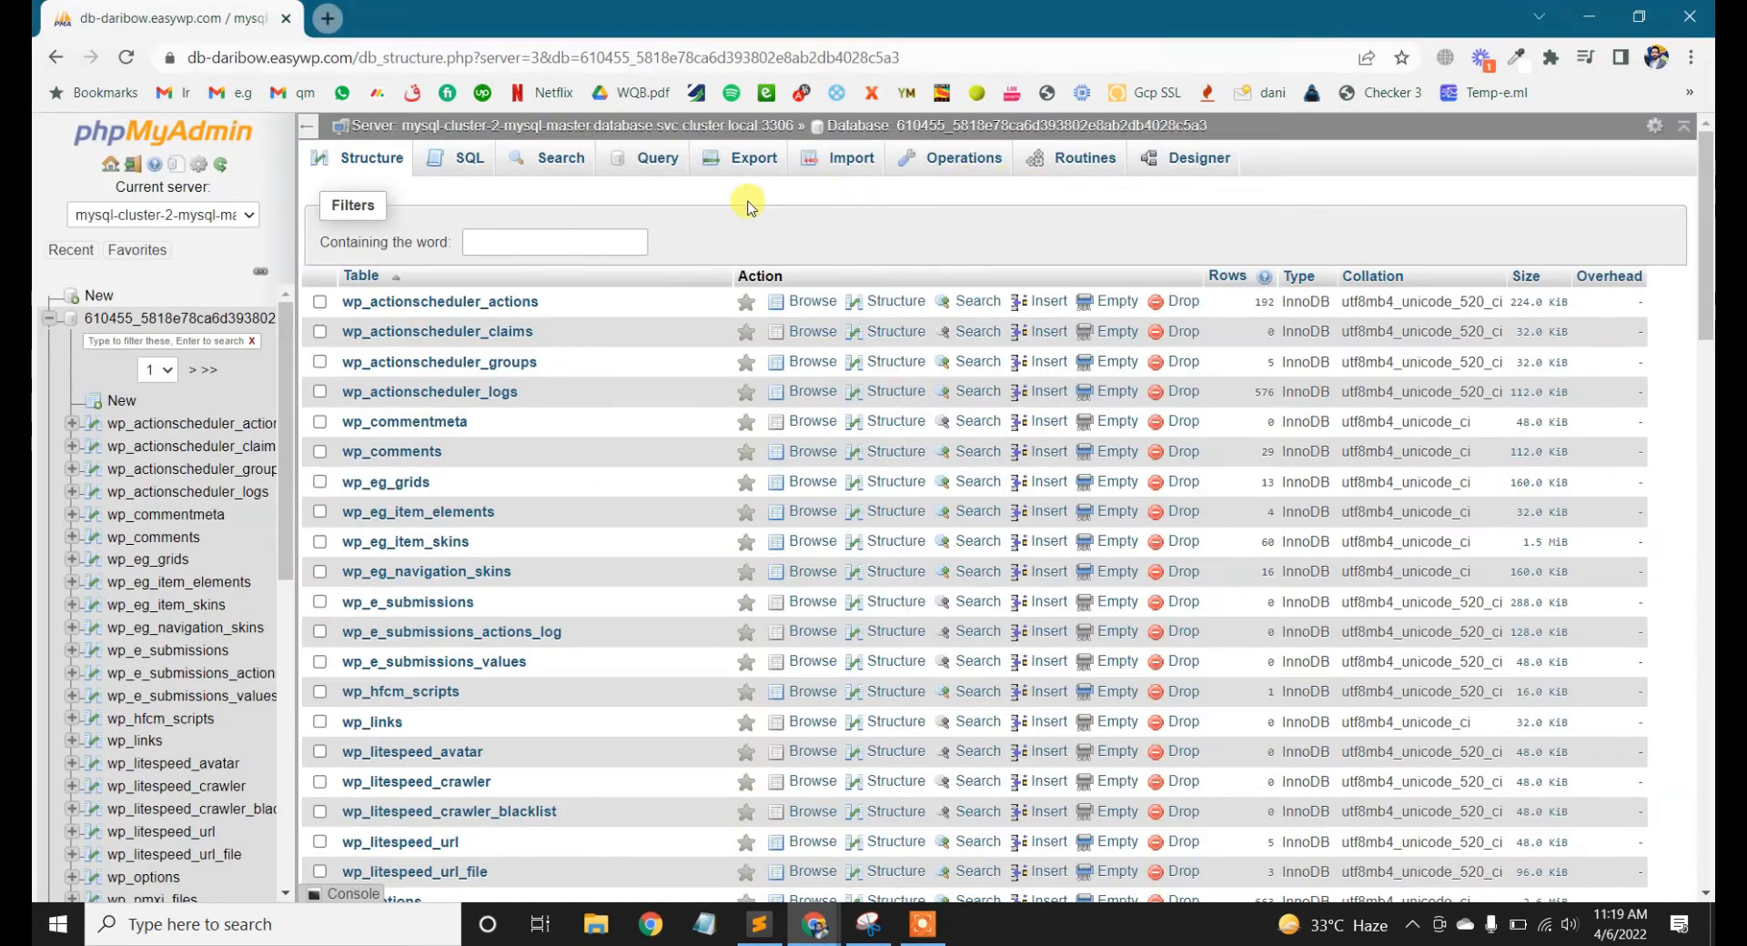
# In phpMyAdmin, filter the site database's tables by wp_wc_download_log and open that table
pyautogui.click(52, 320)
pyautogui.click(124, 326)
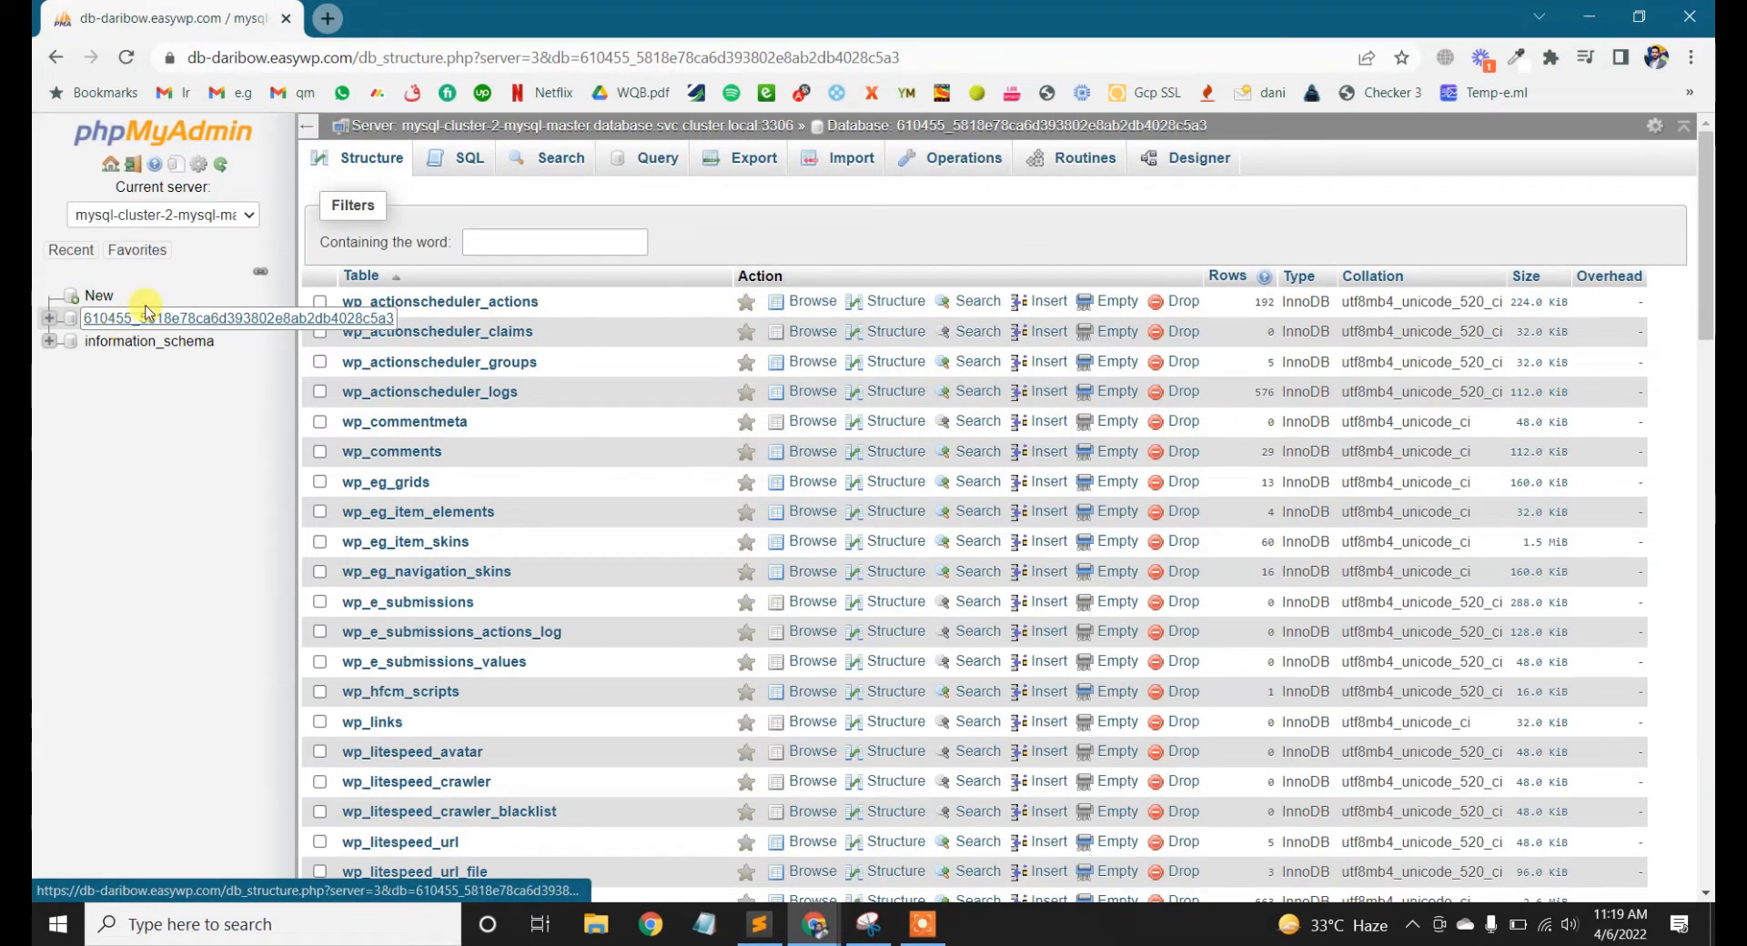
pyautogui.click(48, 317)
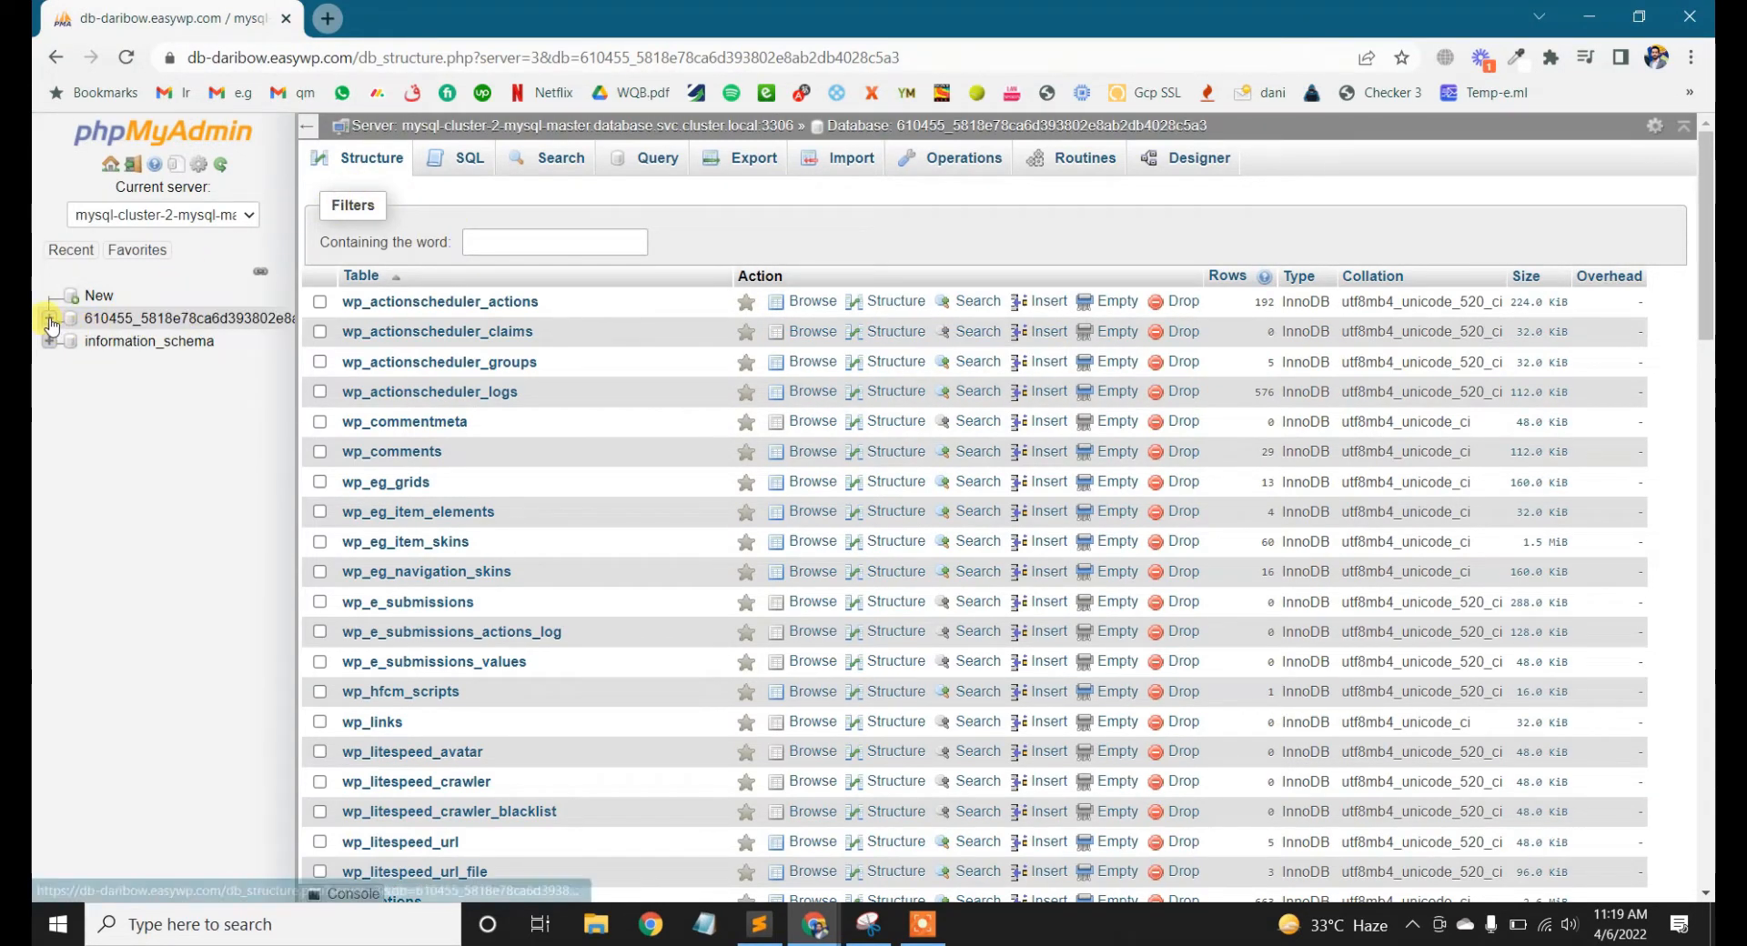
pyautogui.click(560, 244)
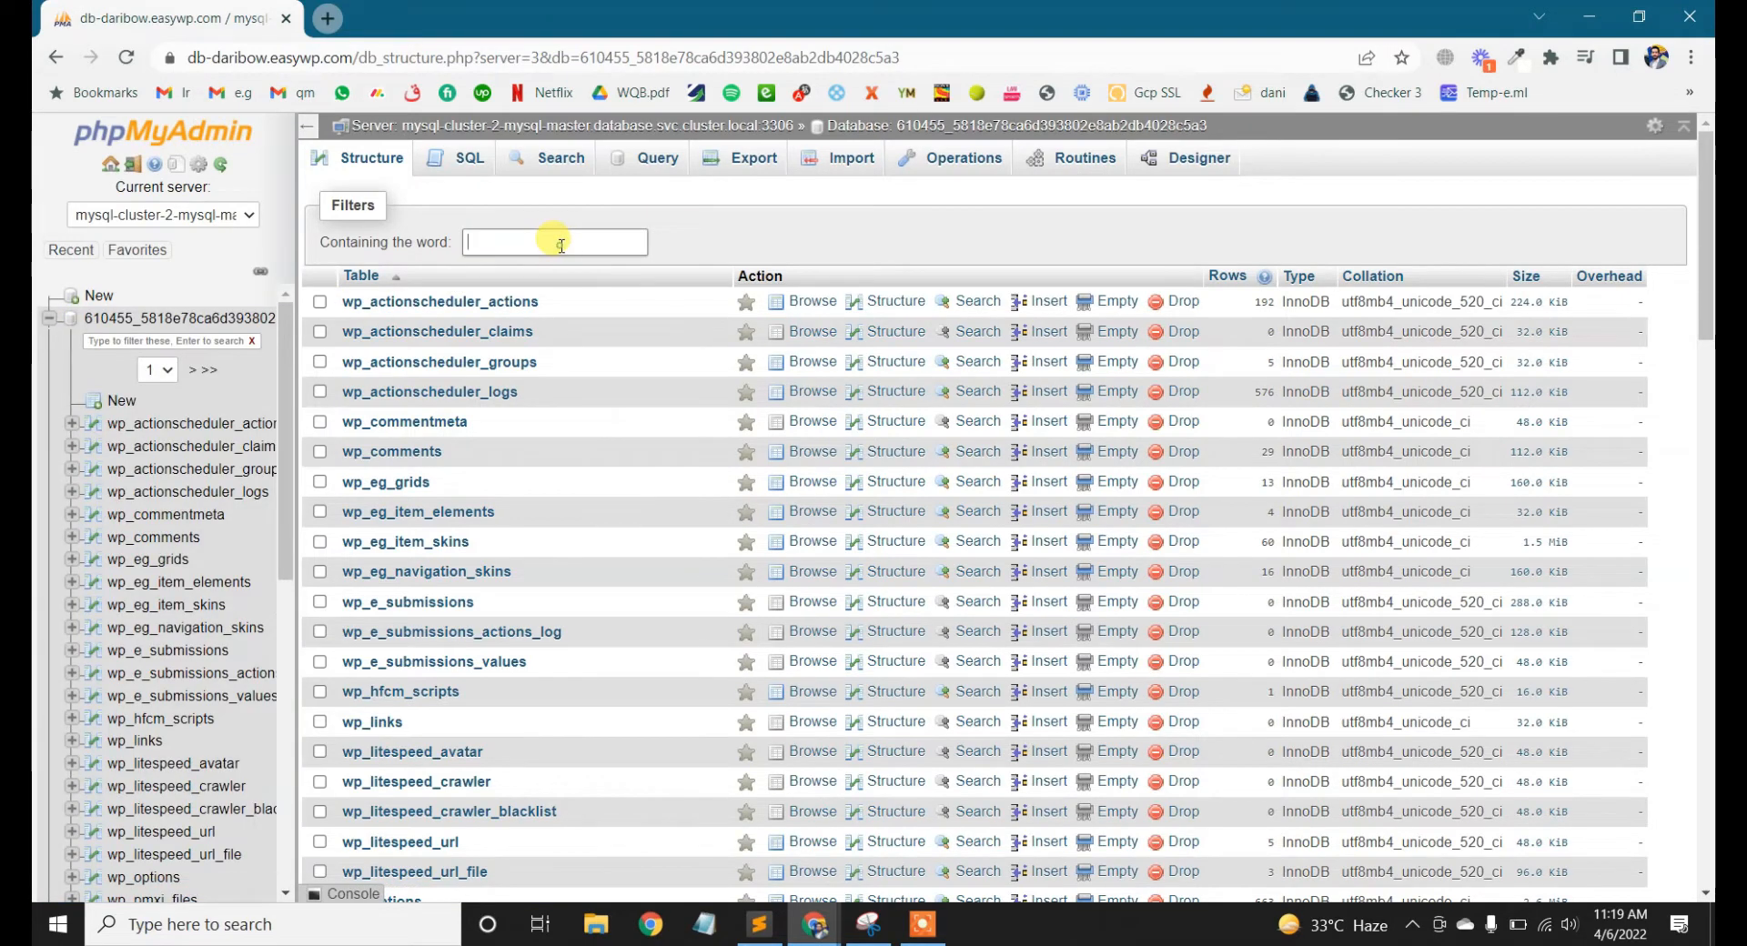
pyautogui.write('wp_wc_download_log')
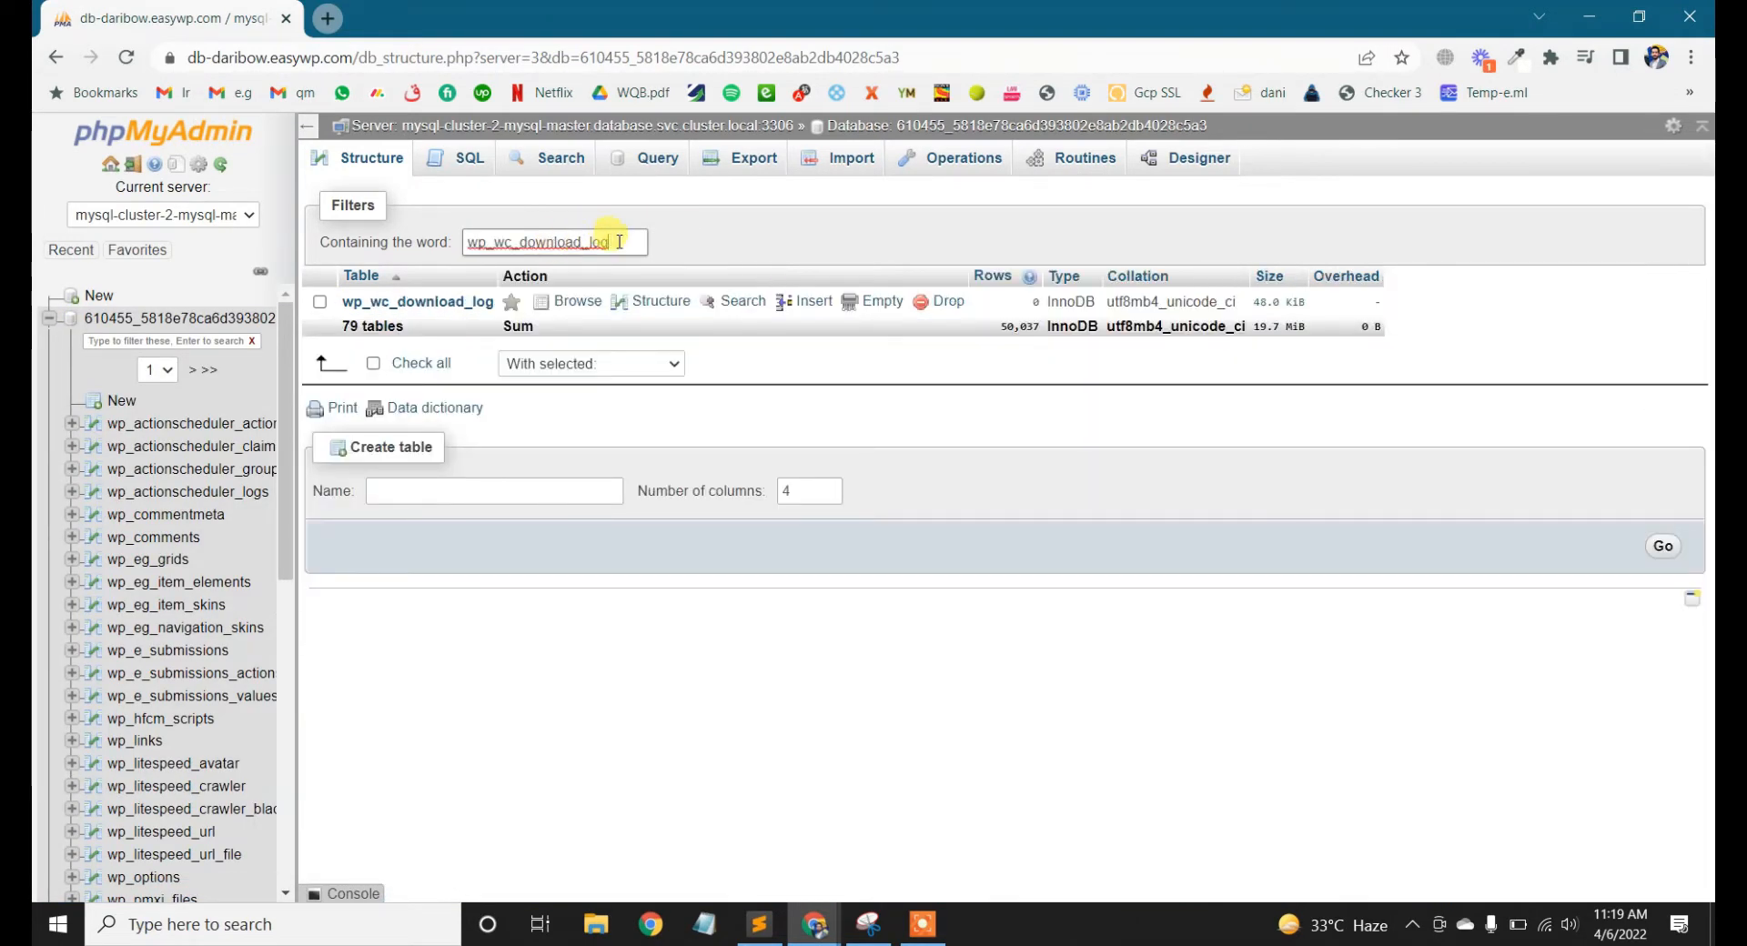
pyautogui.moveTo(607, 241); pyautogui.dragTo(465, 241)
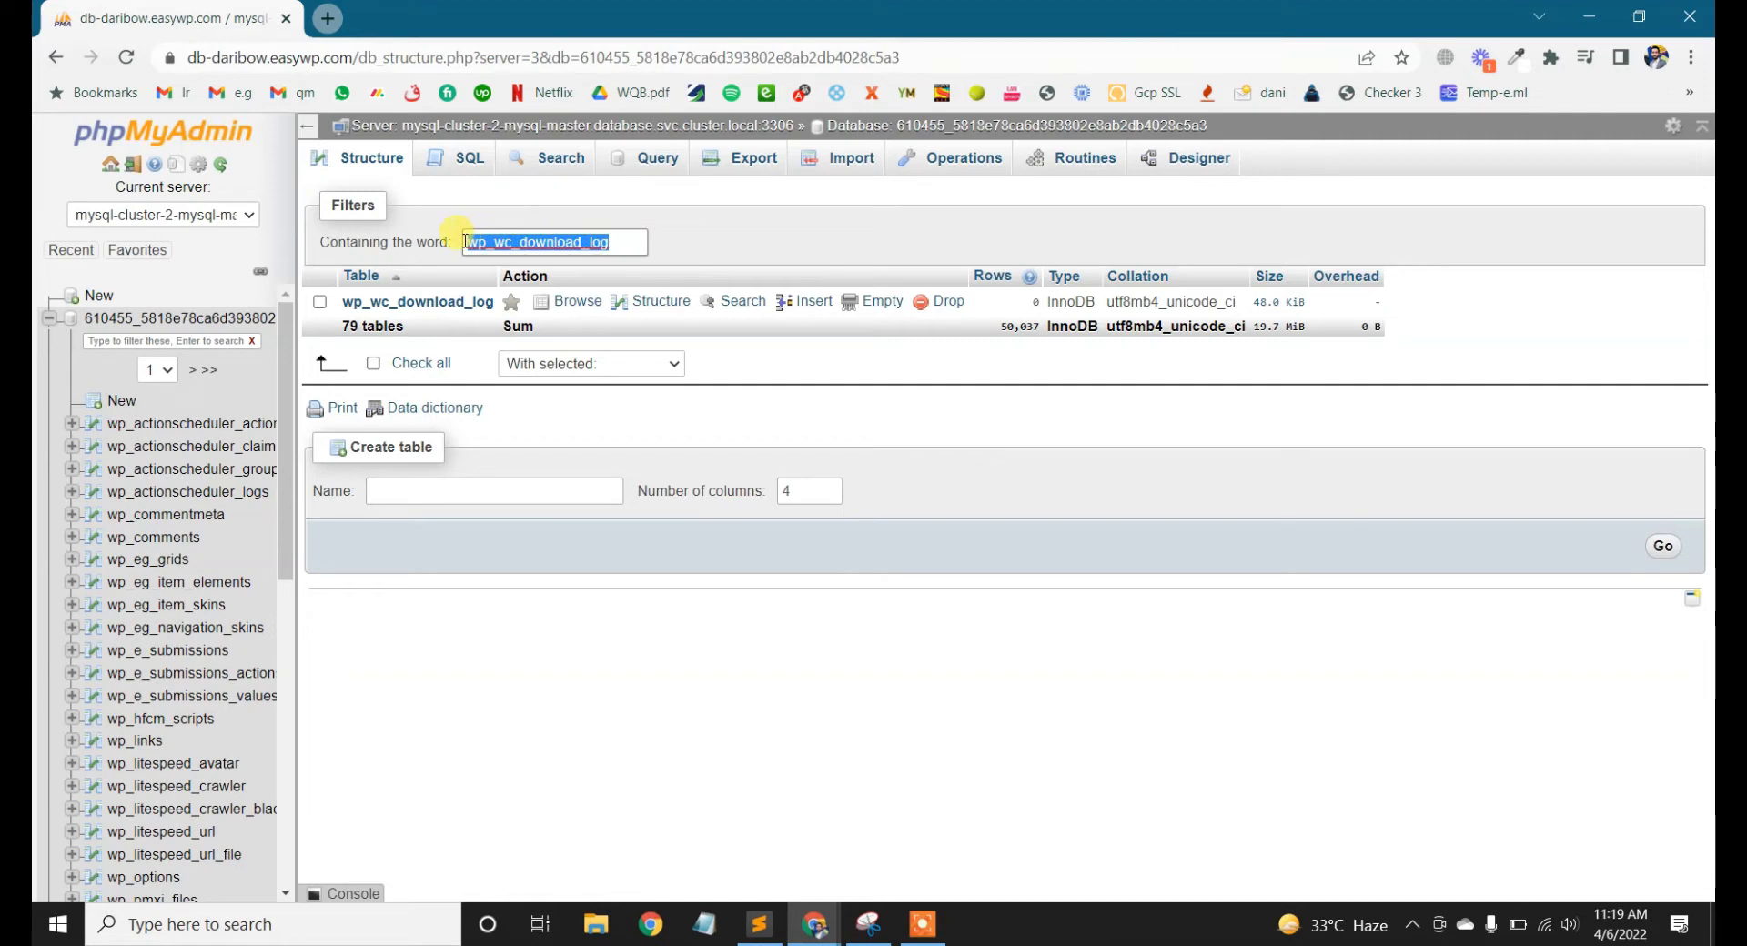
pyautogui.click(411, 307)
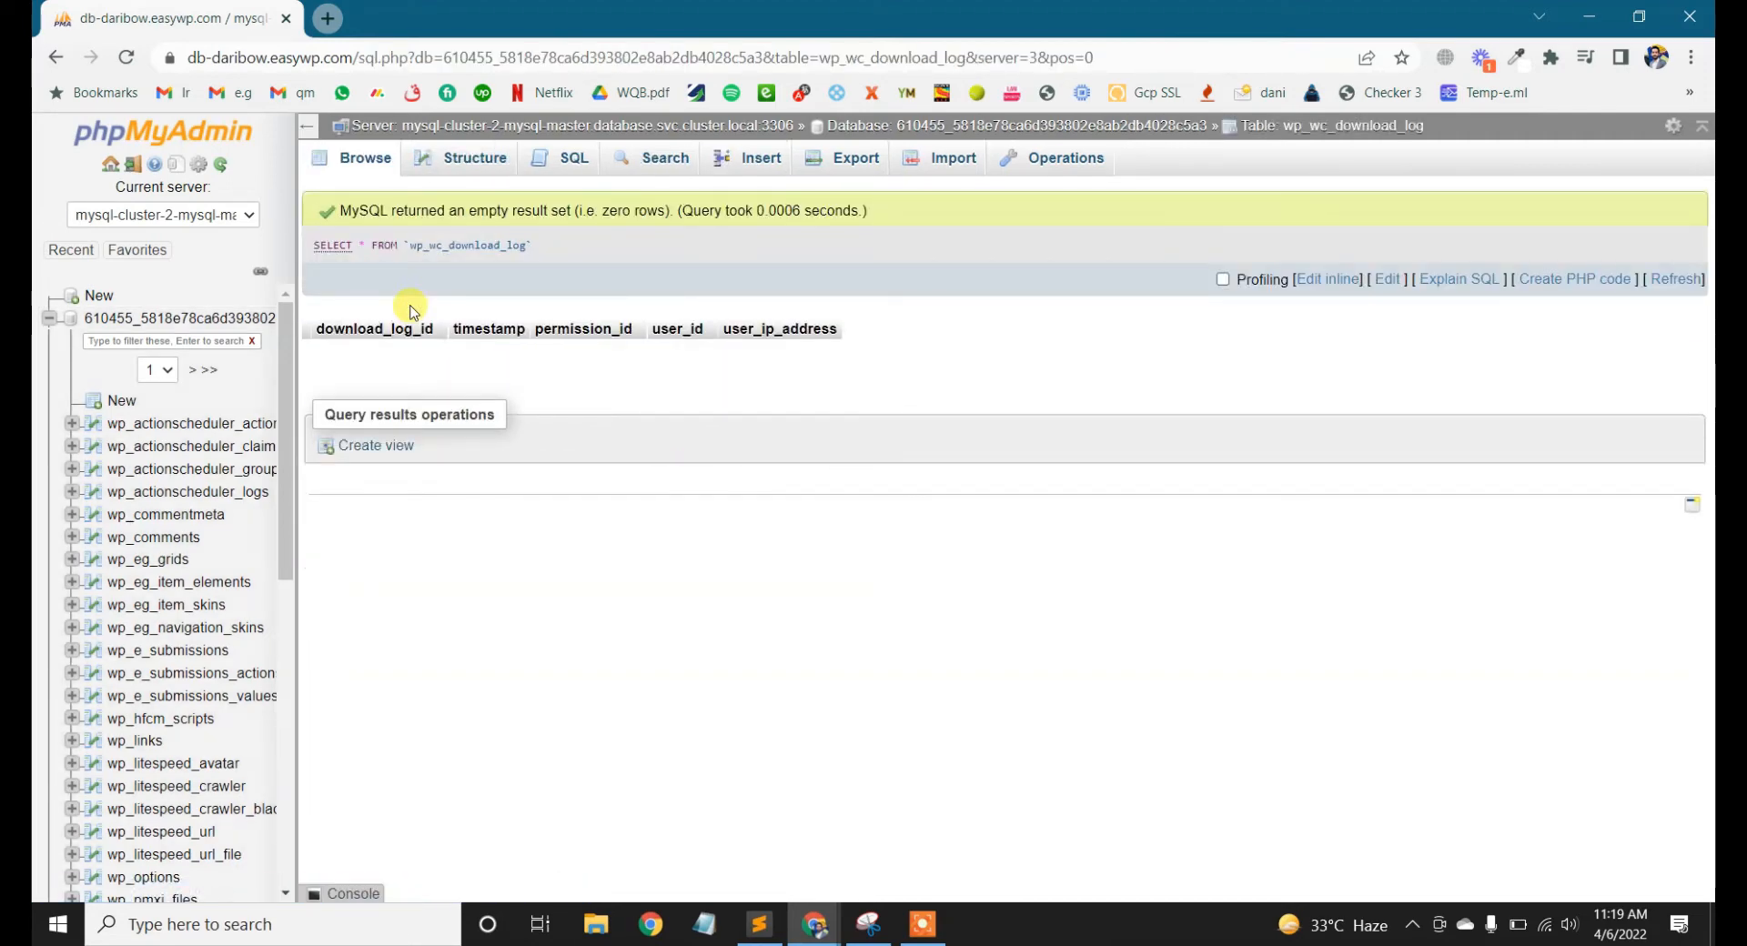
# Open the relation view in the wp_wc_download_log table's structure to show its foreign key constraints
pyautogui.click(464, 169)
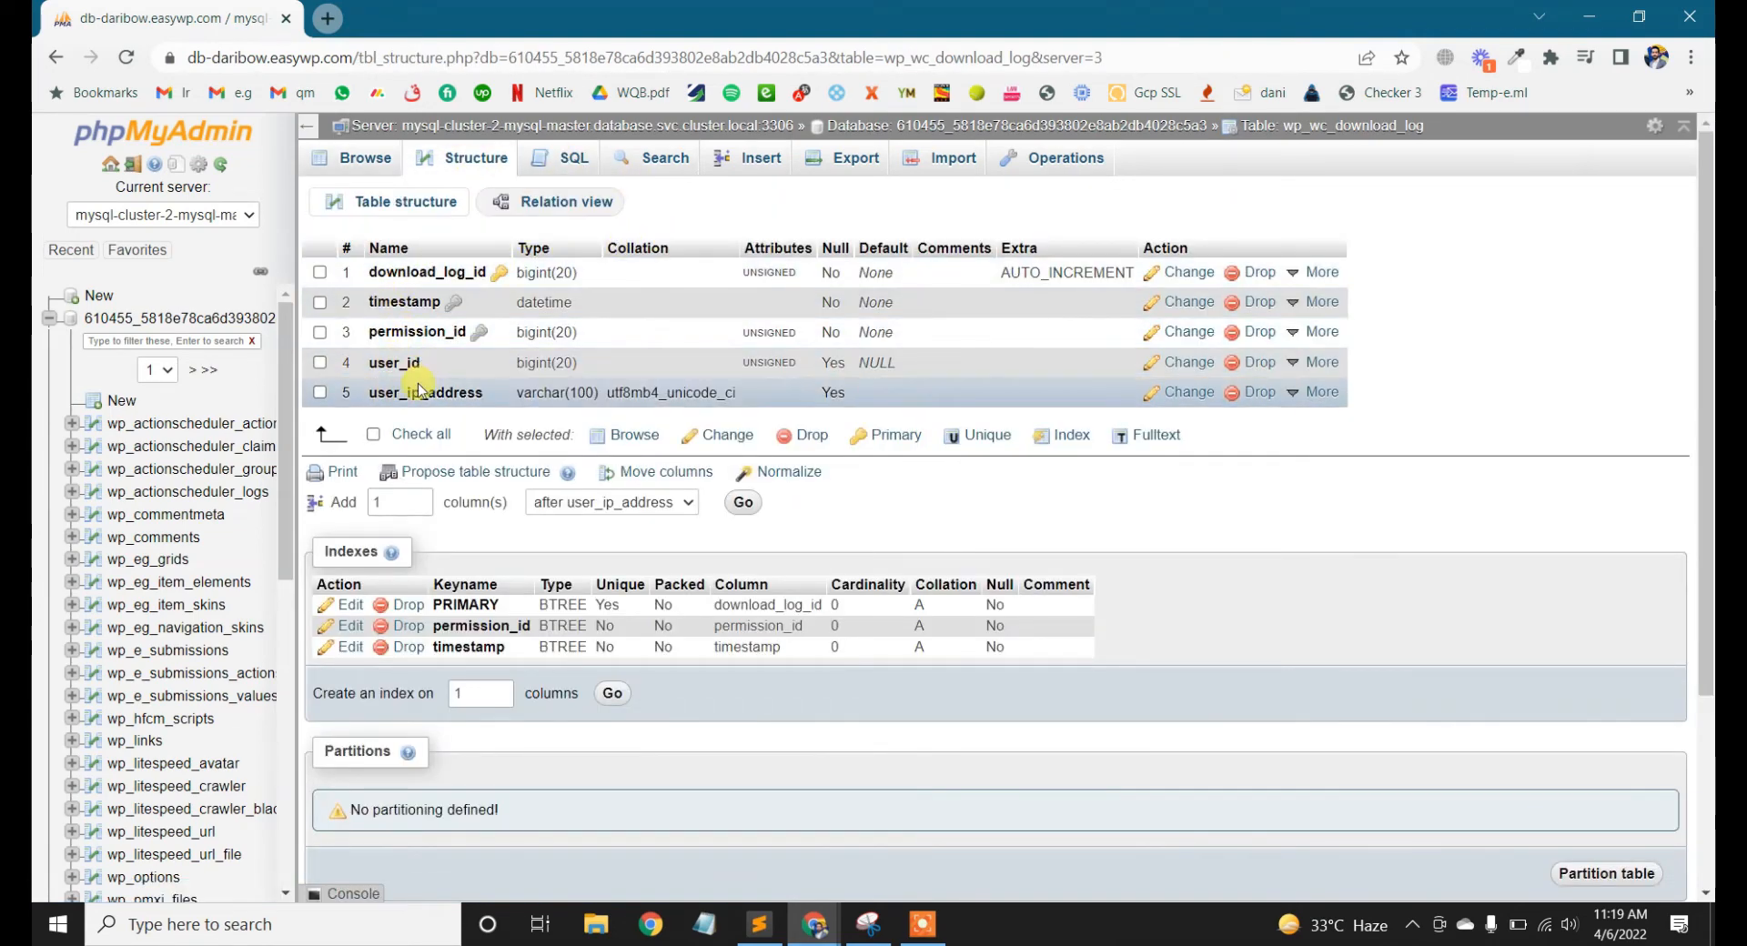
pyautogui.click(565, 202)
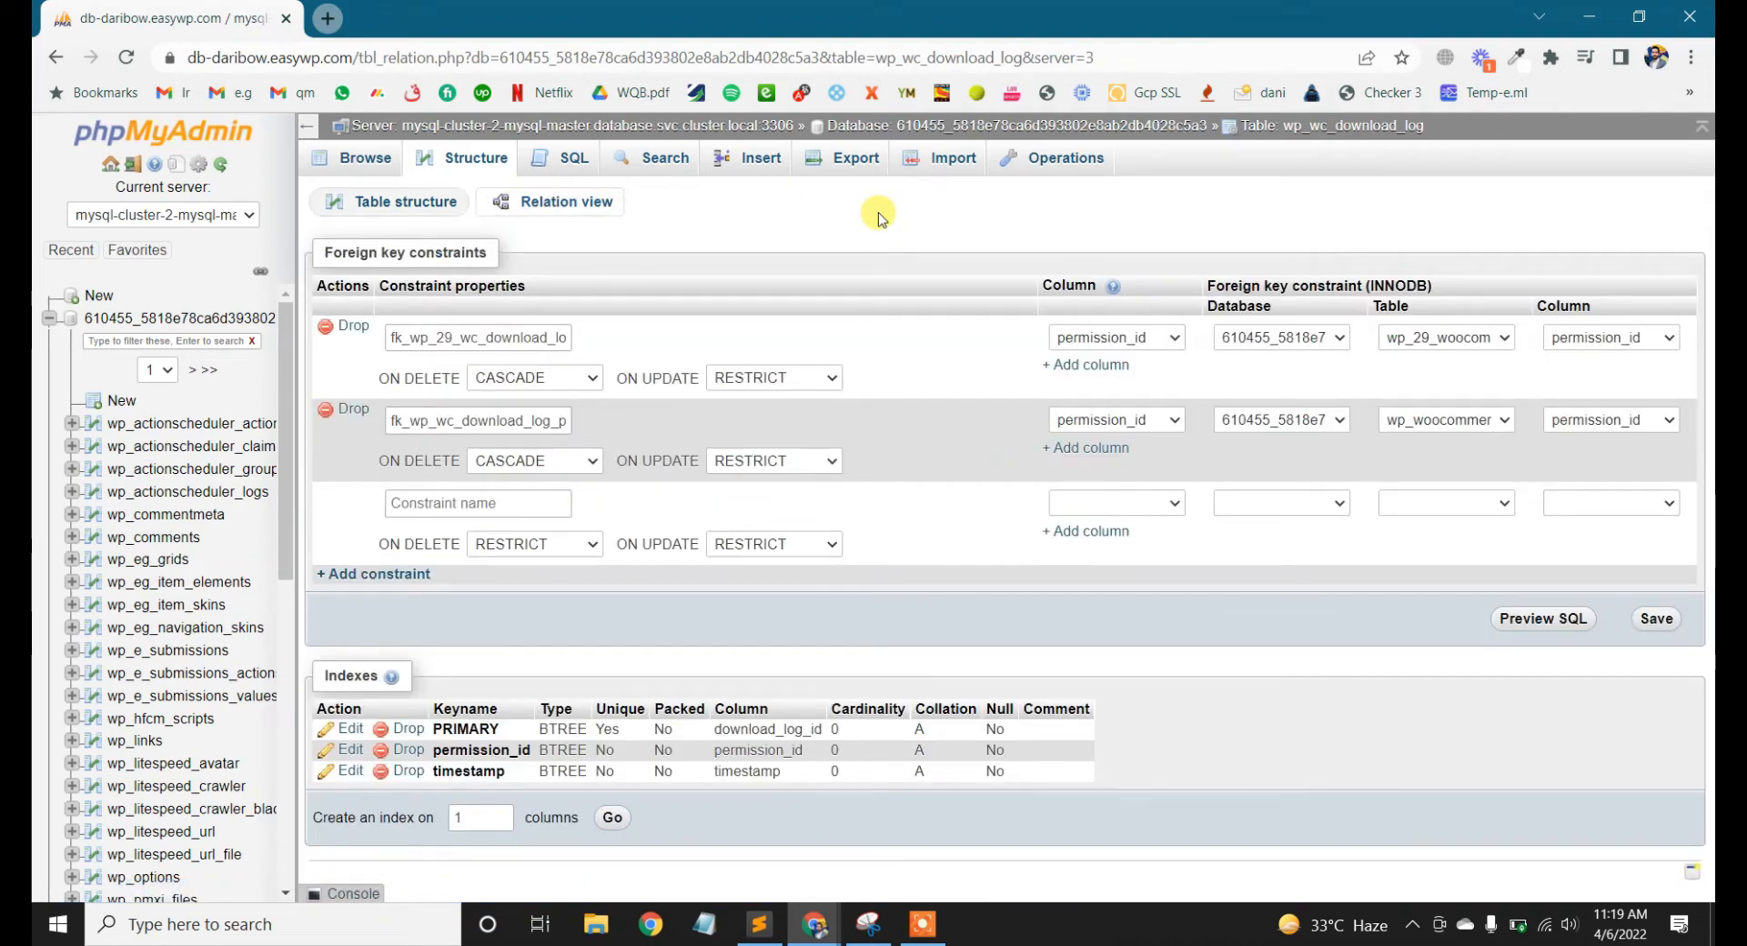
pyautogui.press('XF86MonBrightnessUp')
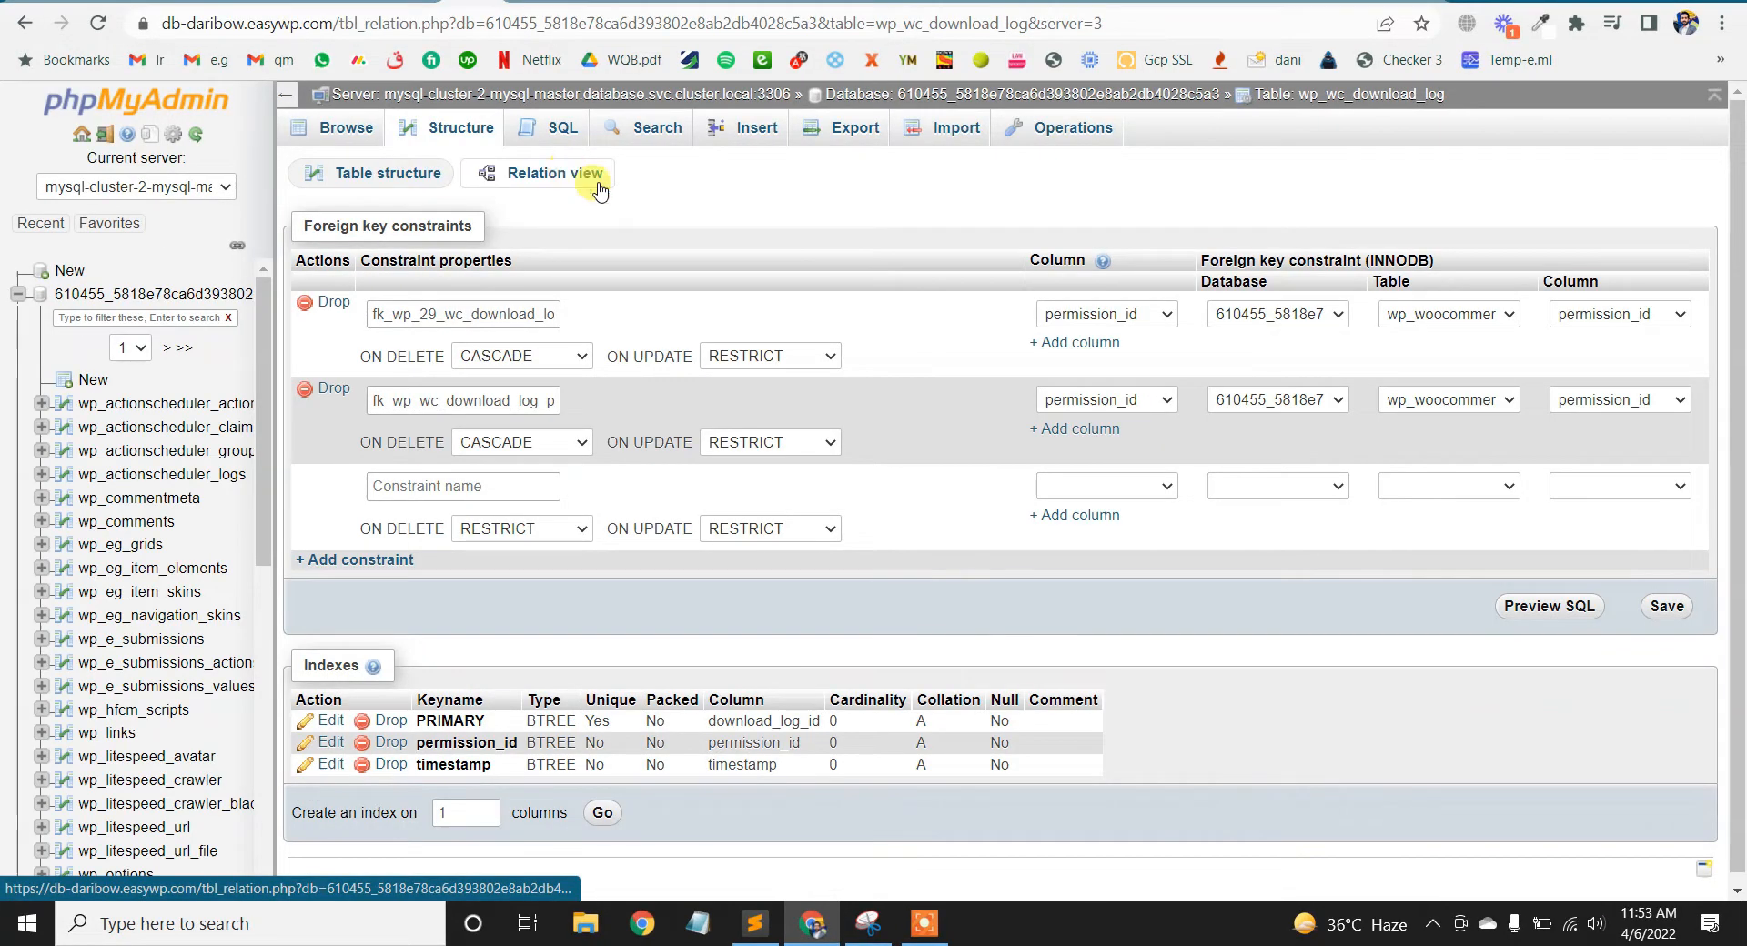
# Set the referenced table of the fk_wp_29 foreign key constraint to wp_woocommerce_downloadable_product_permissions
pyautogui.click(1440, 320)
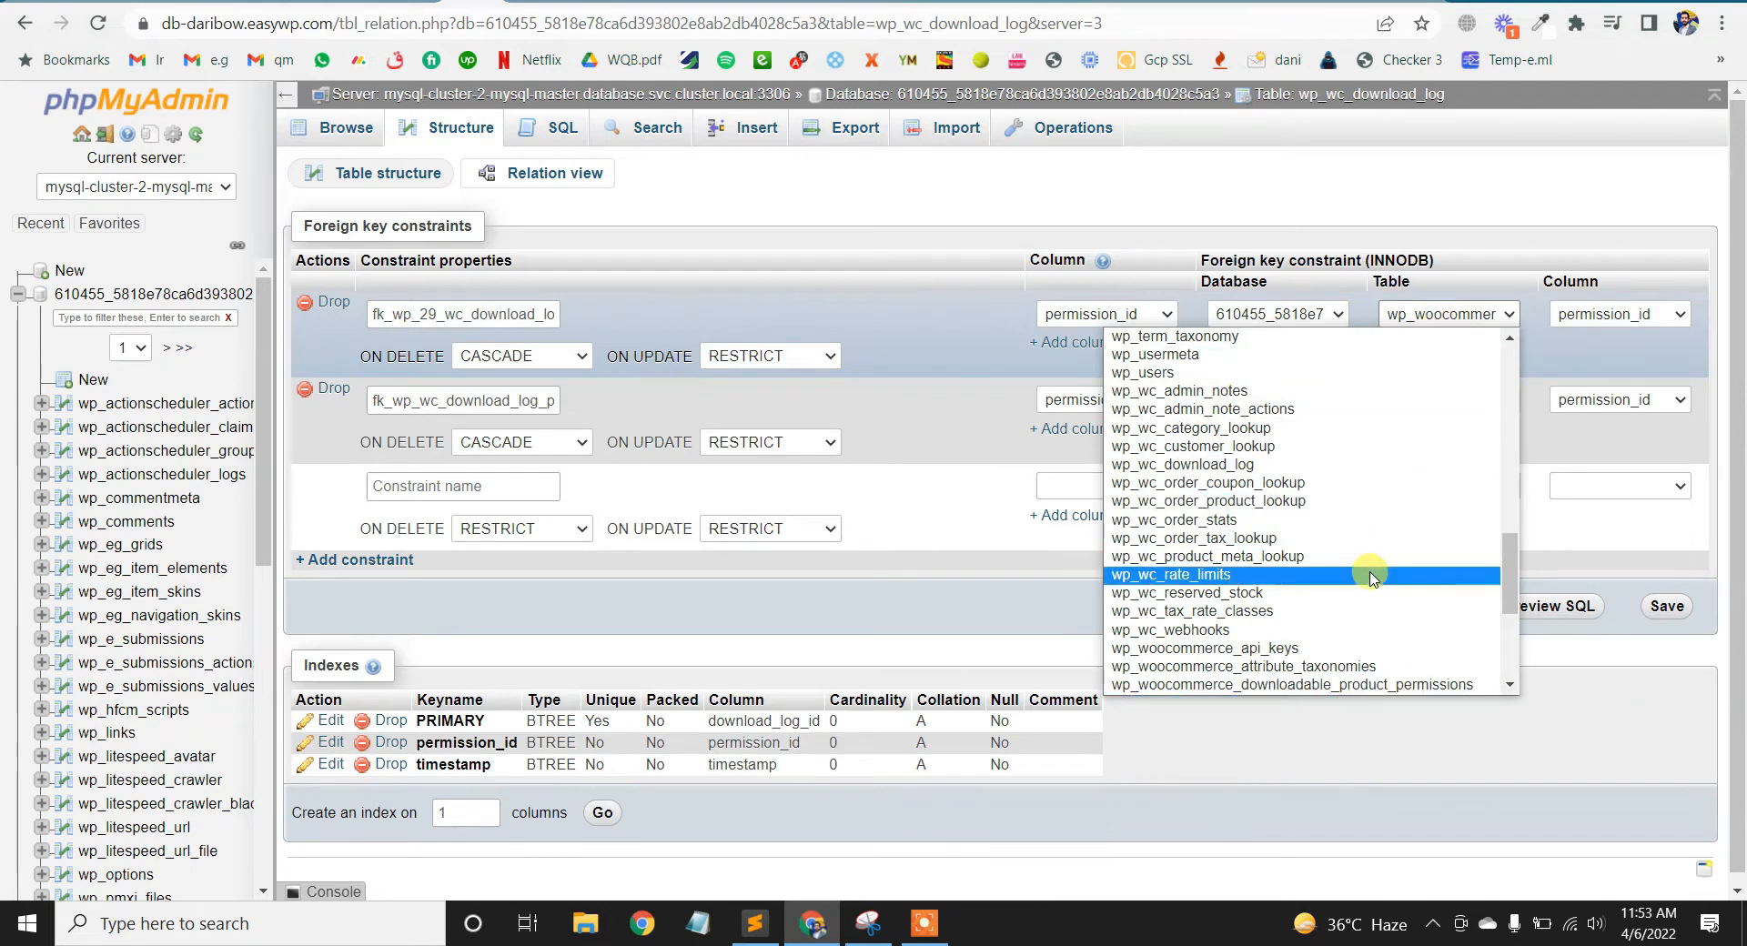
pyautogui.scroll(-5, 1372, 578)
pyautogui.click(1347, 685)
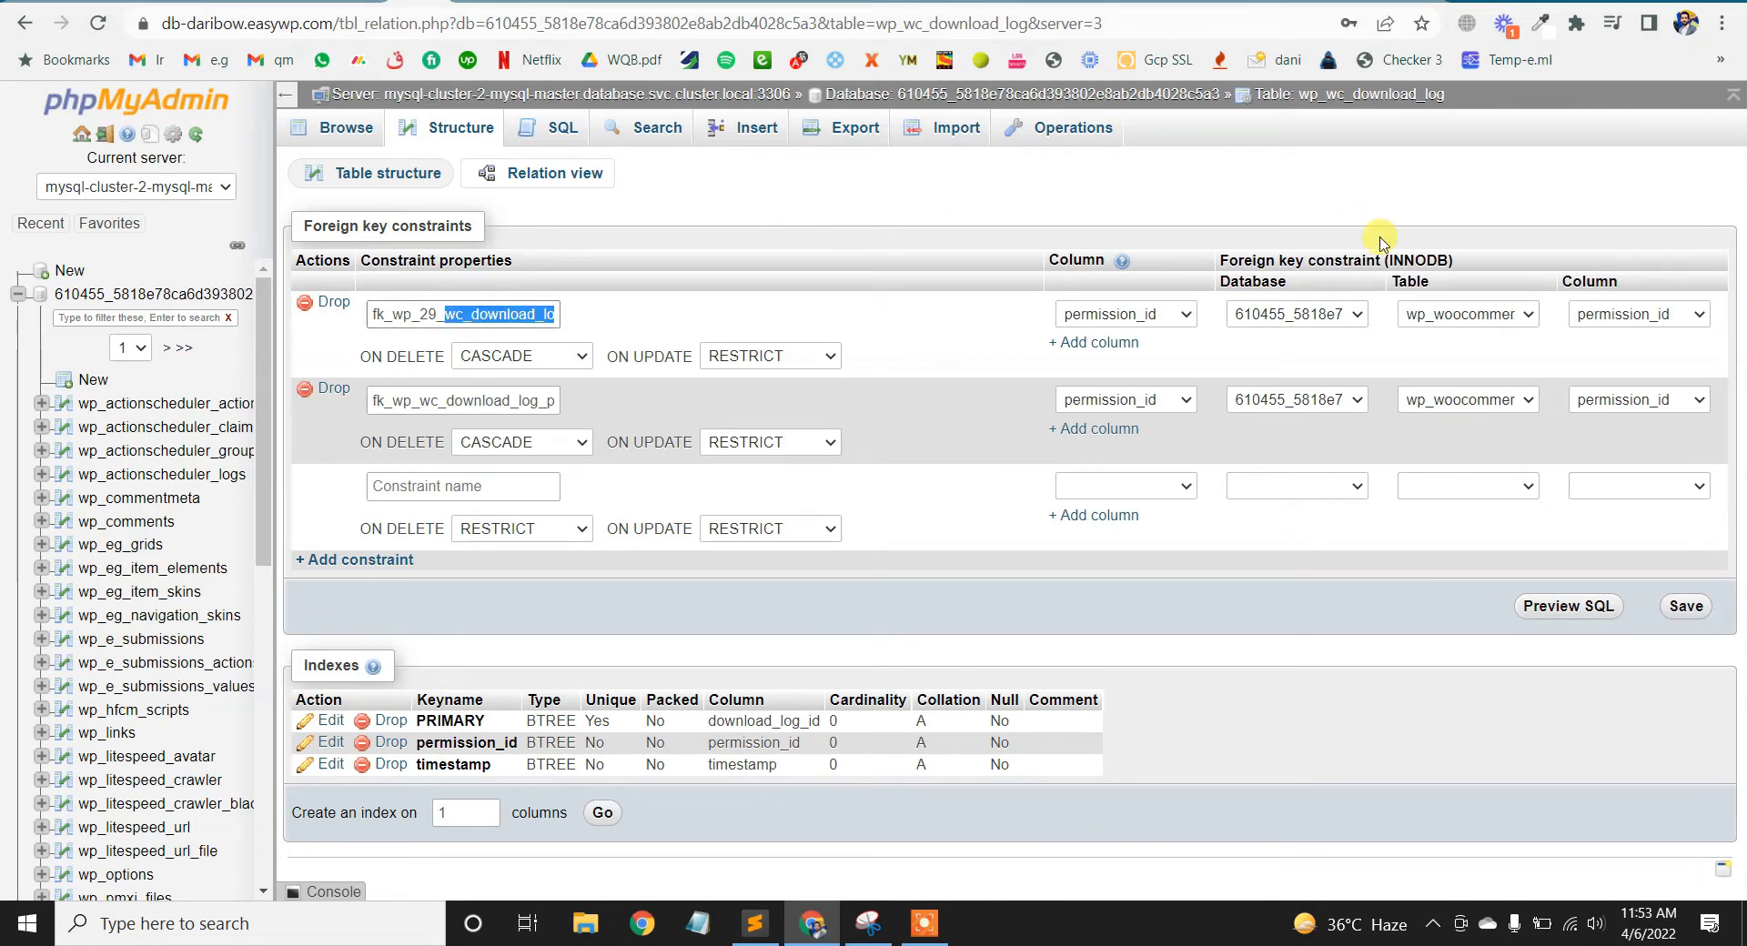
pyautogui.click(1450, 192)
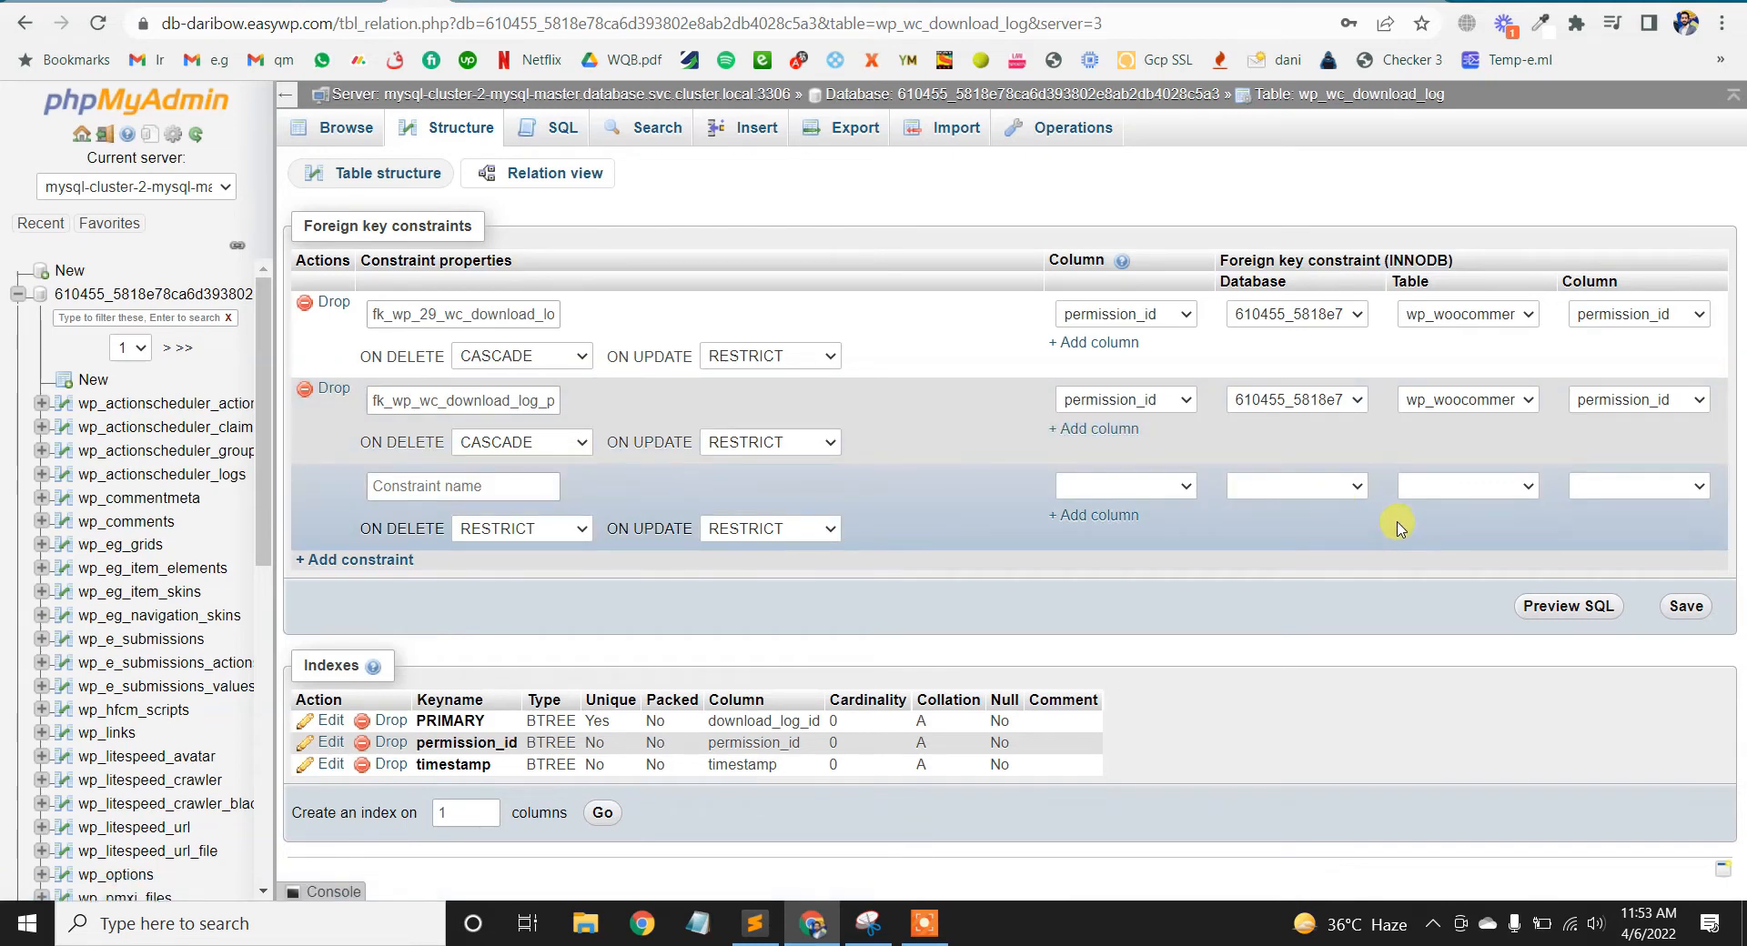
pyautogui.click(486, 401)
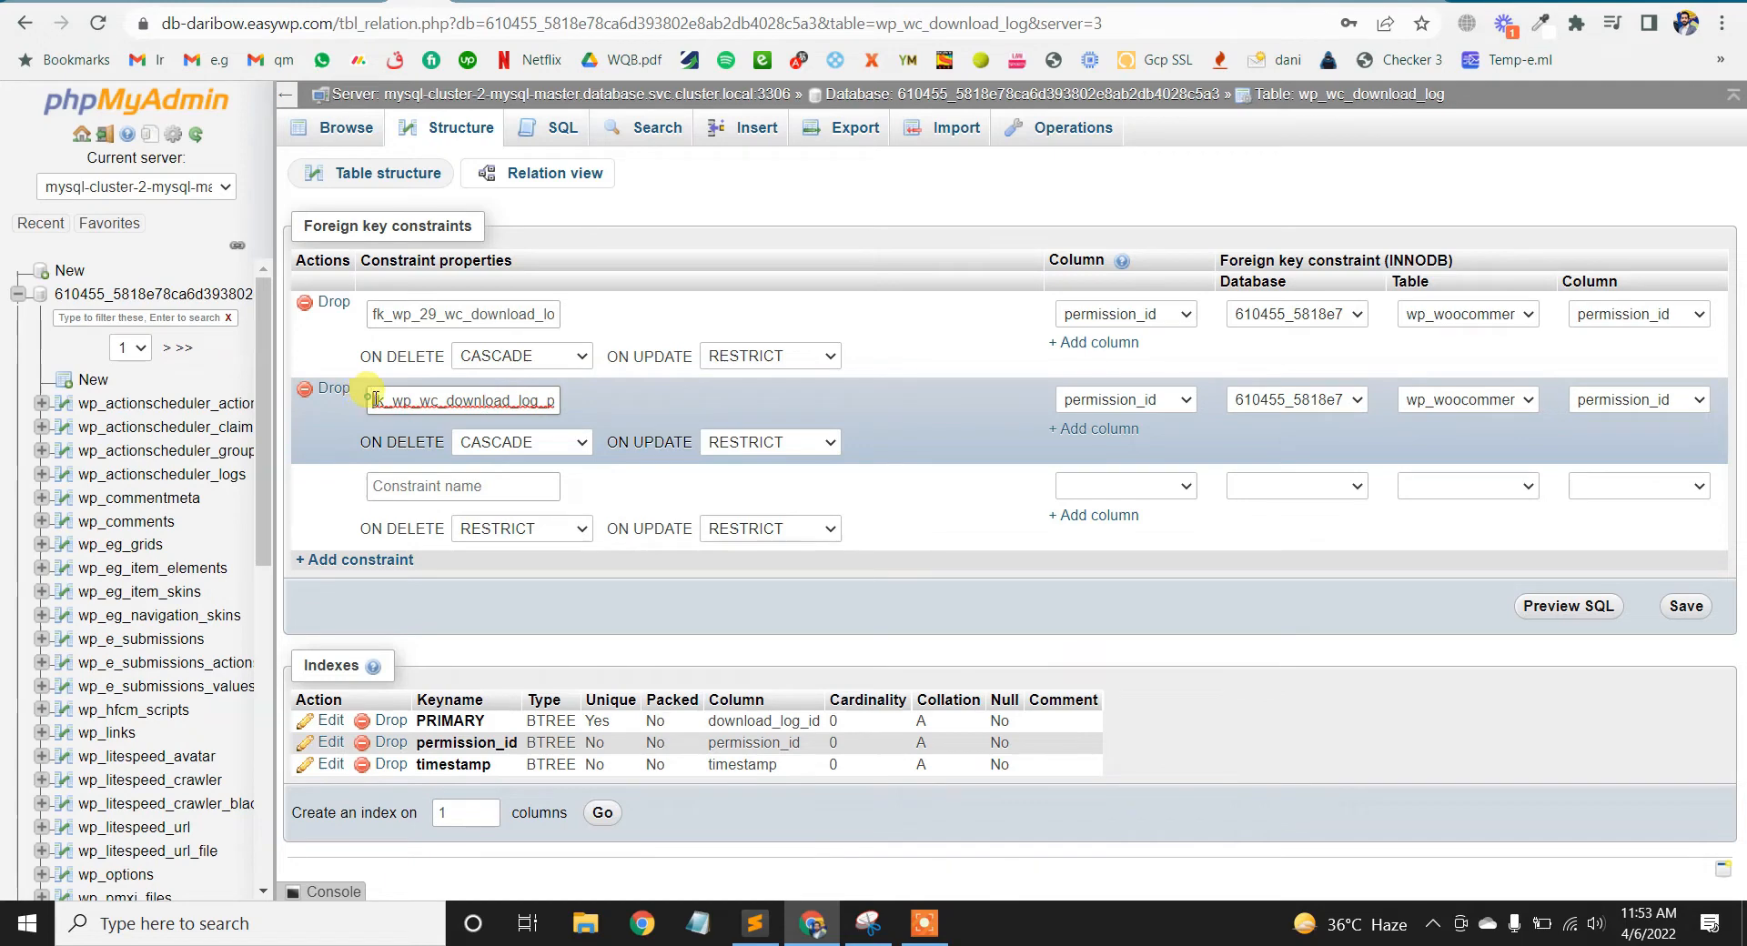
pyautogui.moveTo(375, 400); pyautogui.dragTo(640, 405)
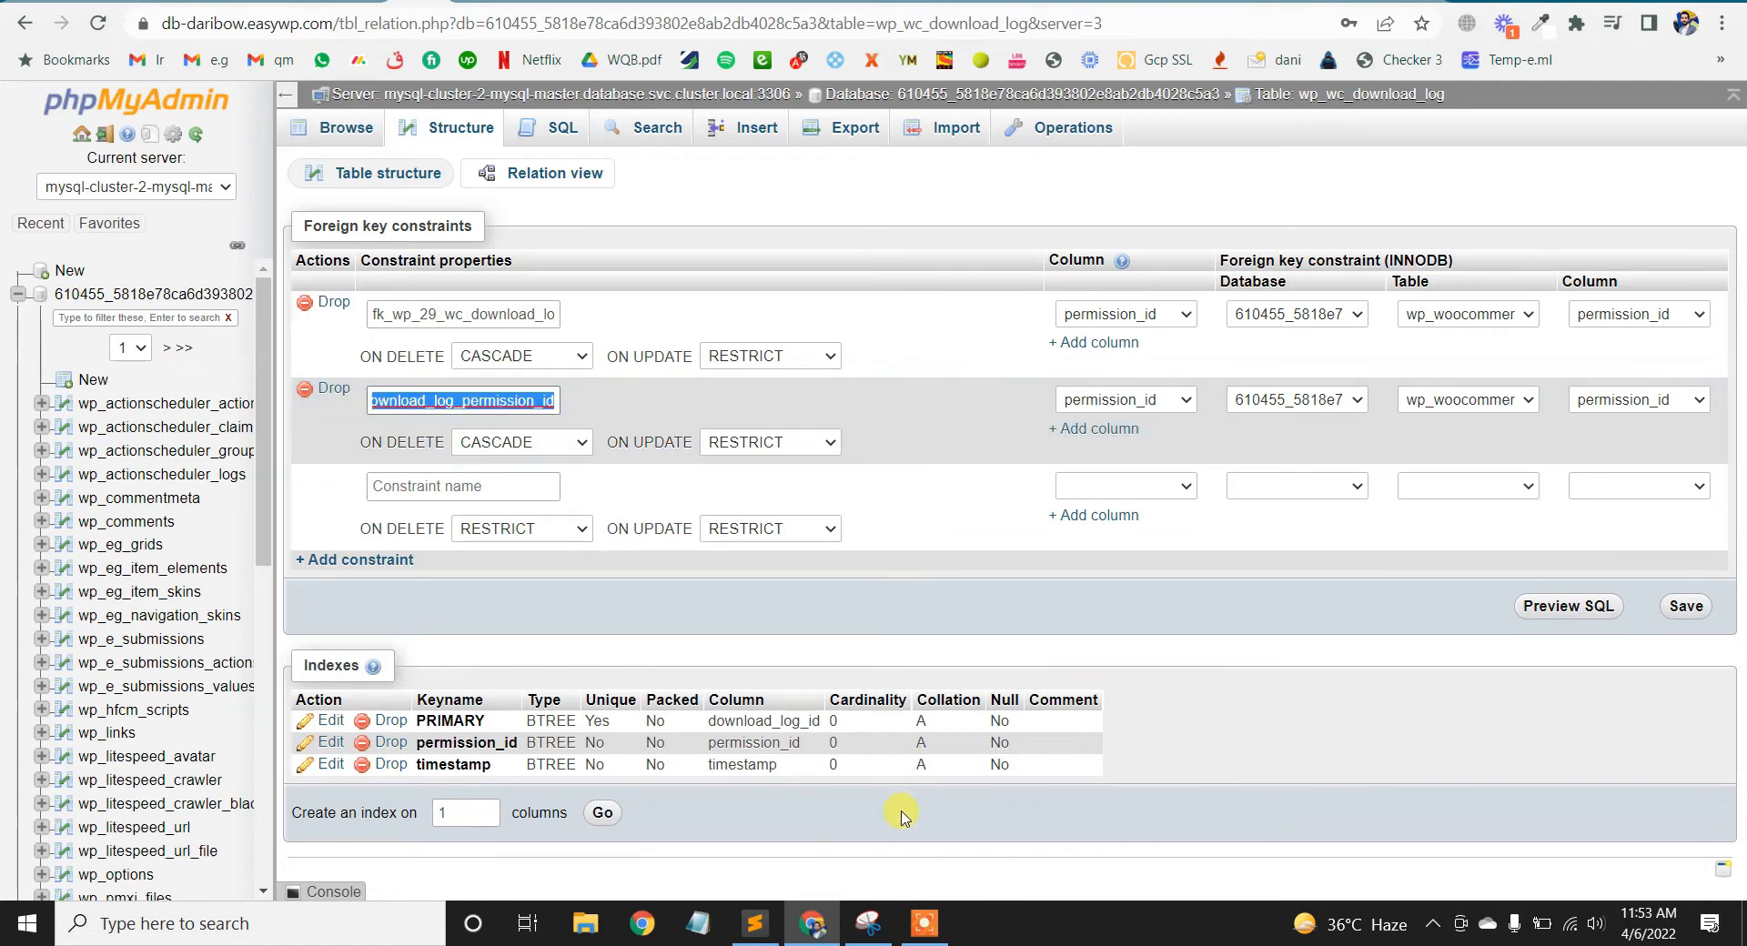
pyautogui.click(923, 924)
pyautogui.click(1168, 900)
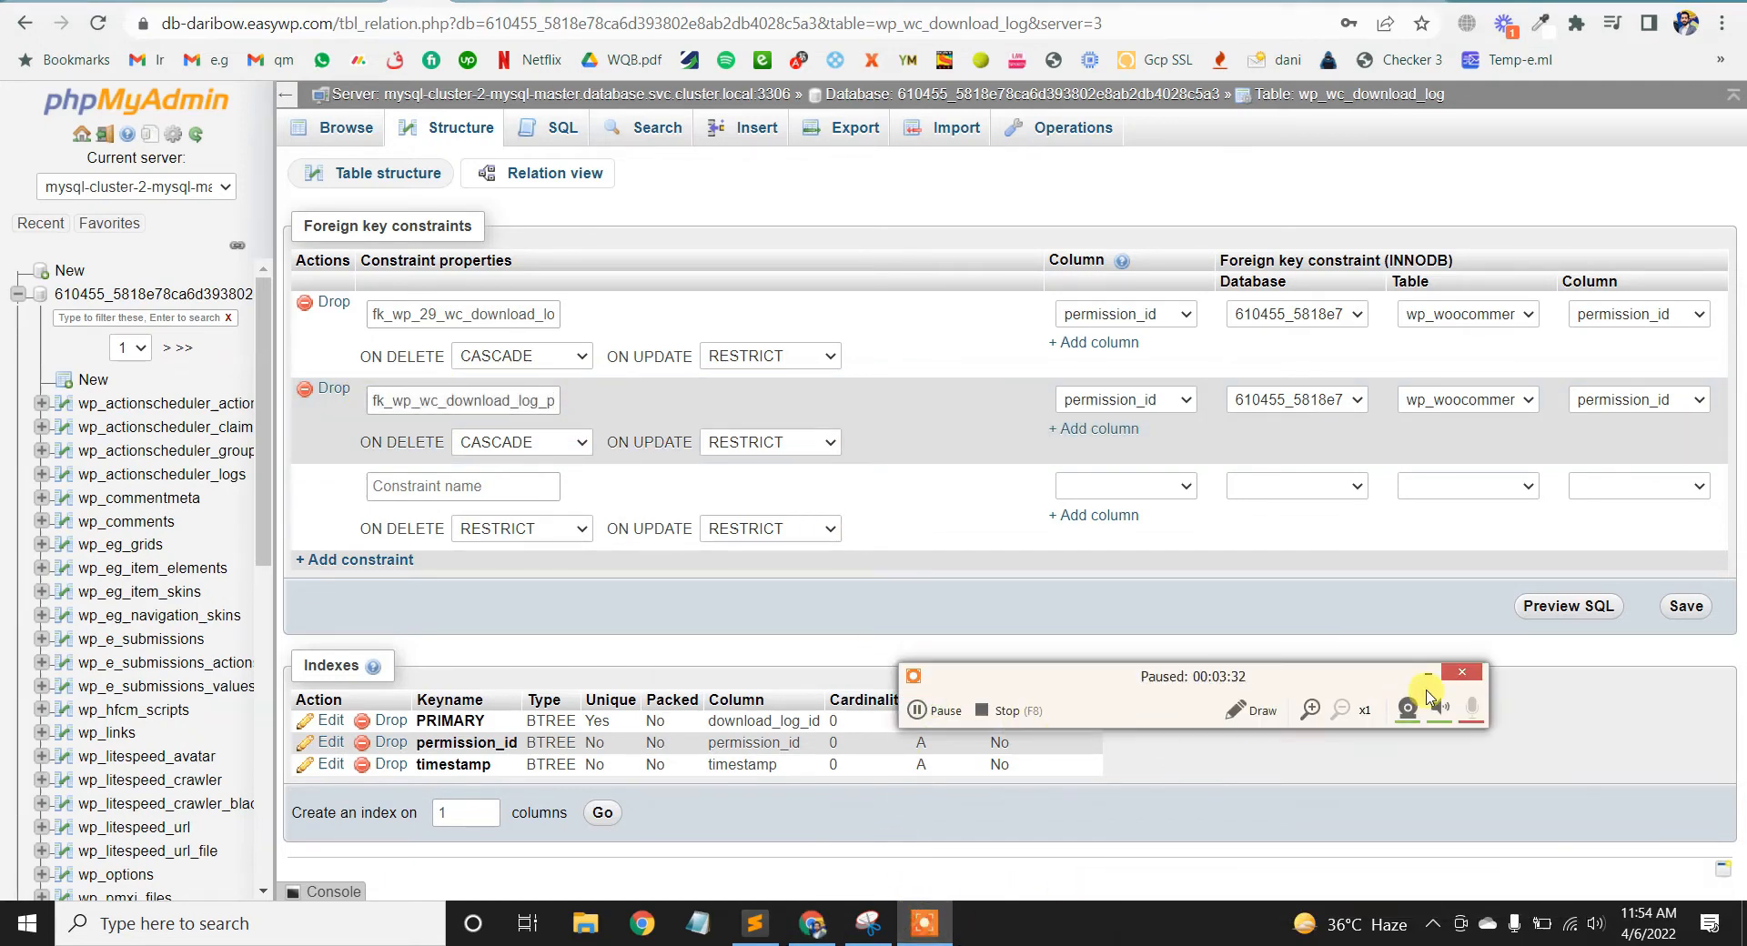
# Choose wp_woocommerce_downloadable_product_permissions as the referenced table of the second foreign key constraint, the one without the 29 prefix
pyautogui.click(1452, 388)
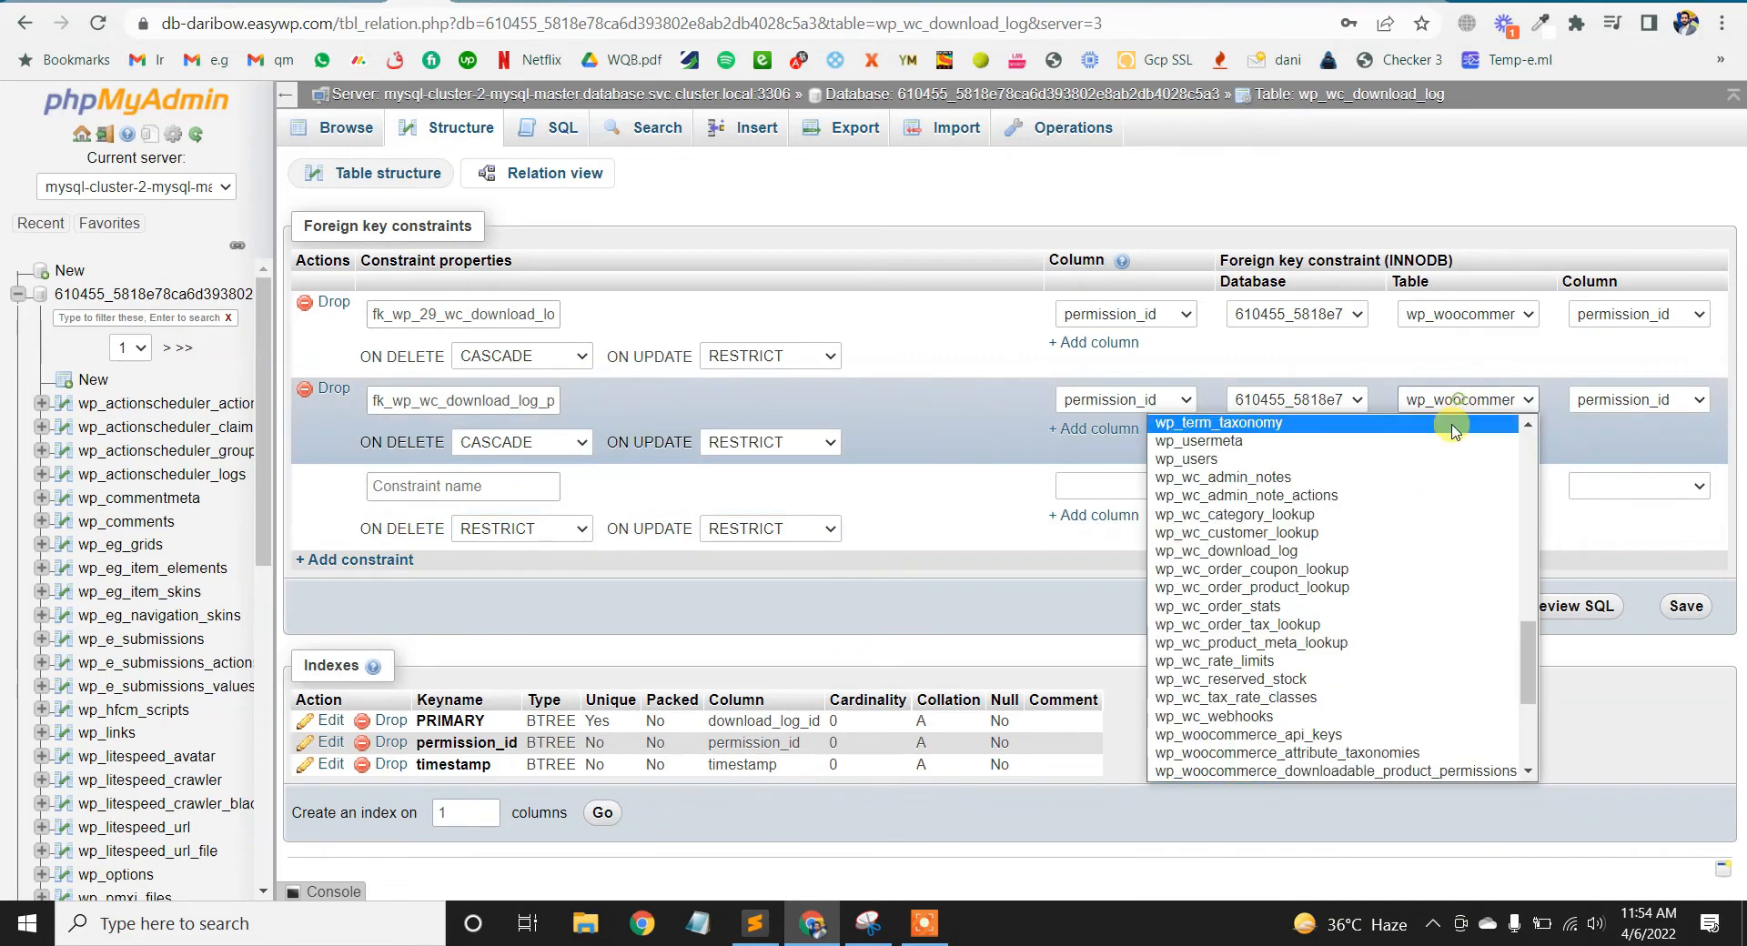
pyautogui.scroll(-5, 1443, 660)
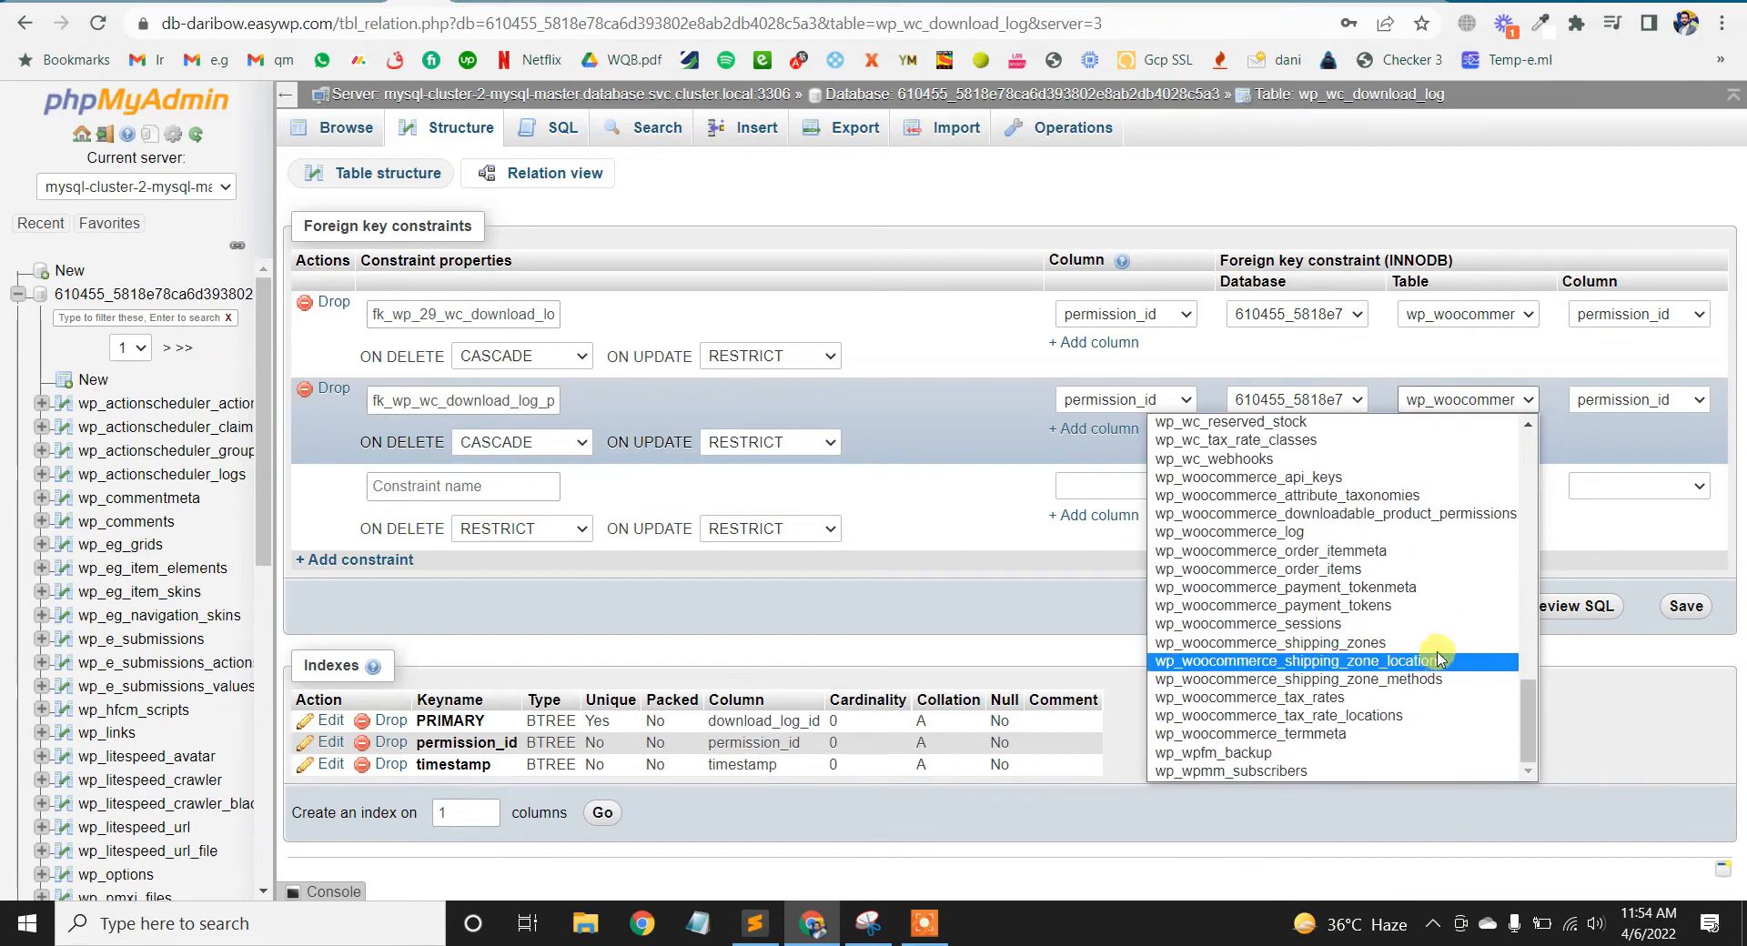
pyautogui.click(1432, 515)
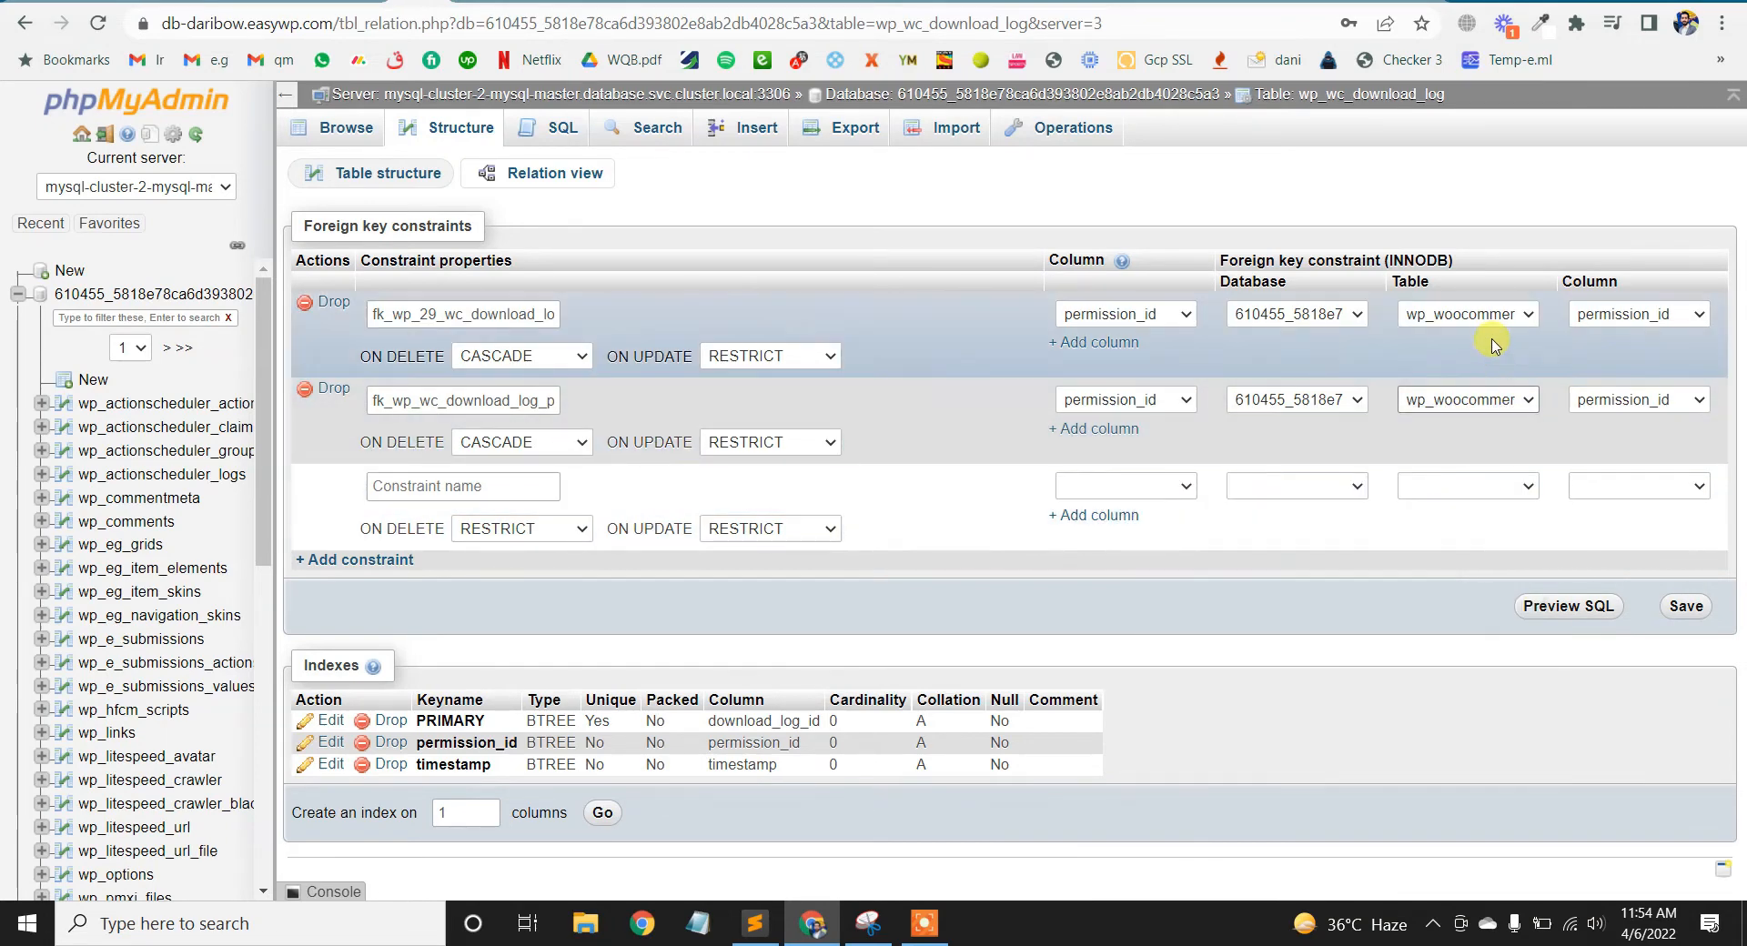
# Compare the prefixed and unprefixed tables for the fk_wp_29 constraint and select wp_woocommerce_downloadable_product_permissions again
pyautogui.click(1488, 318)
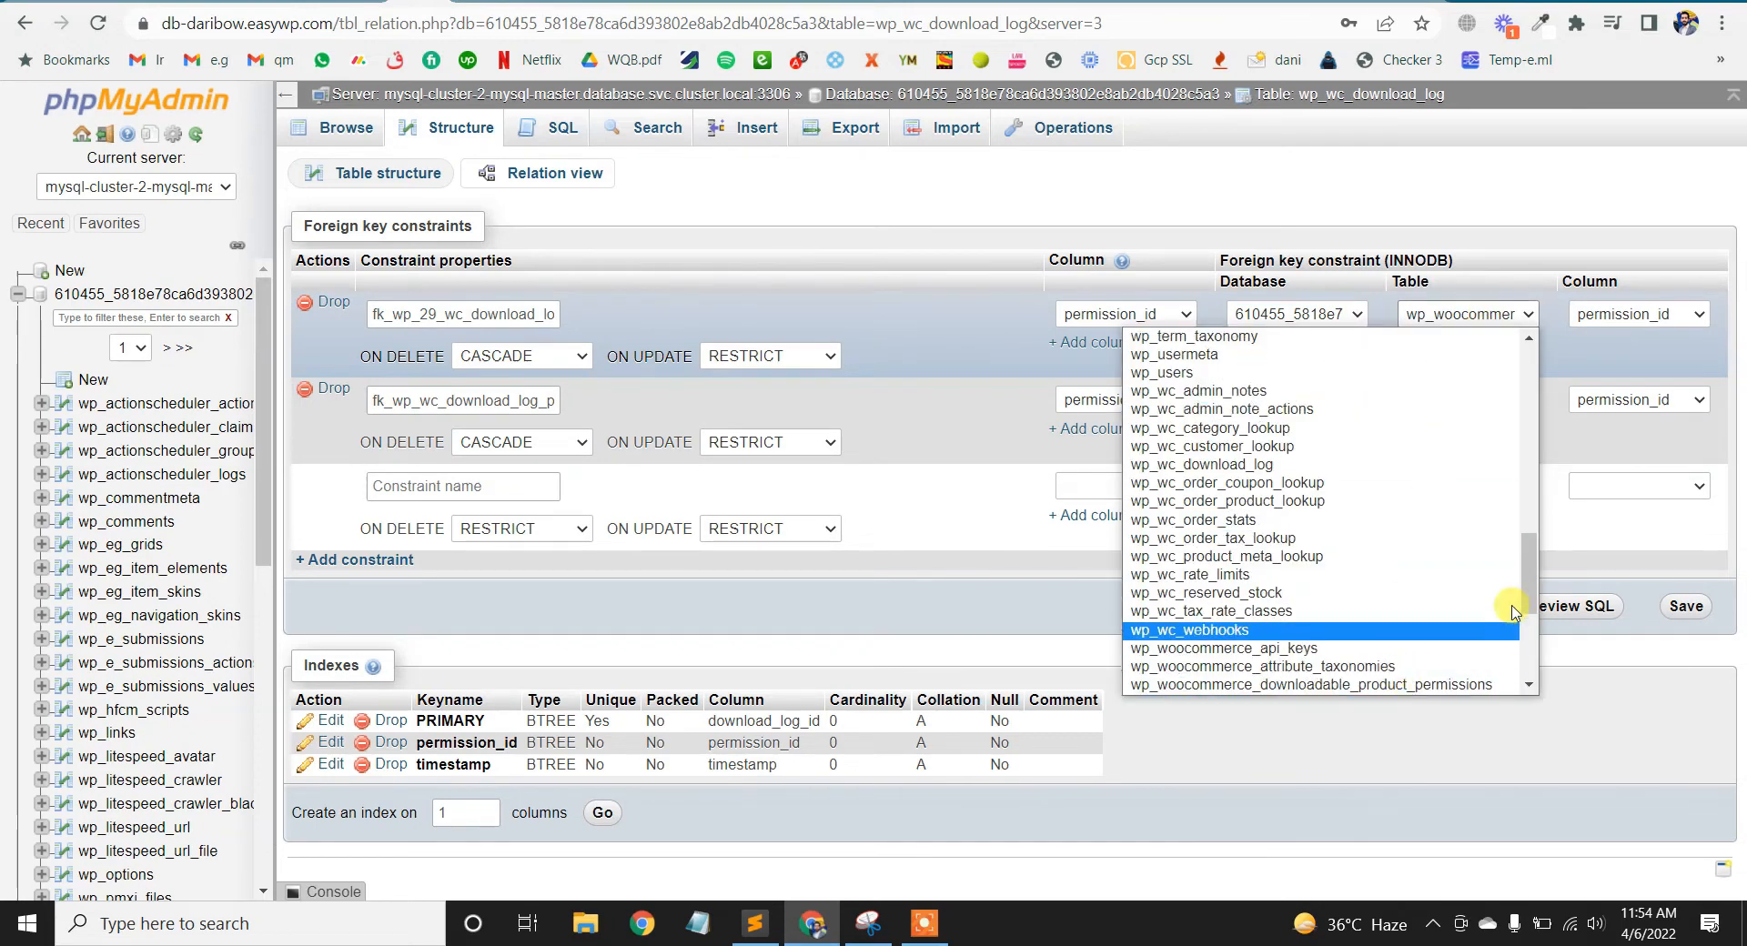
pyautogui.scroll(-5, 1528, 564)
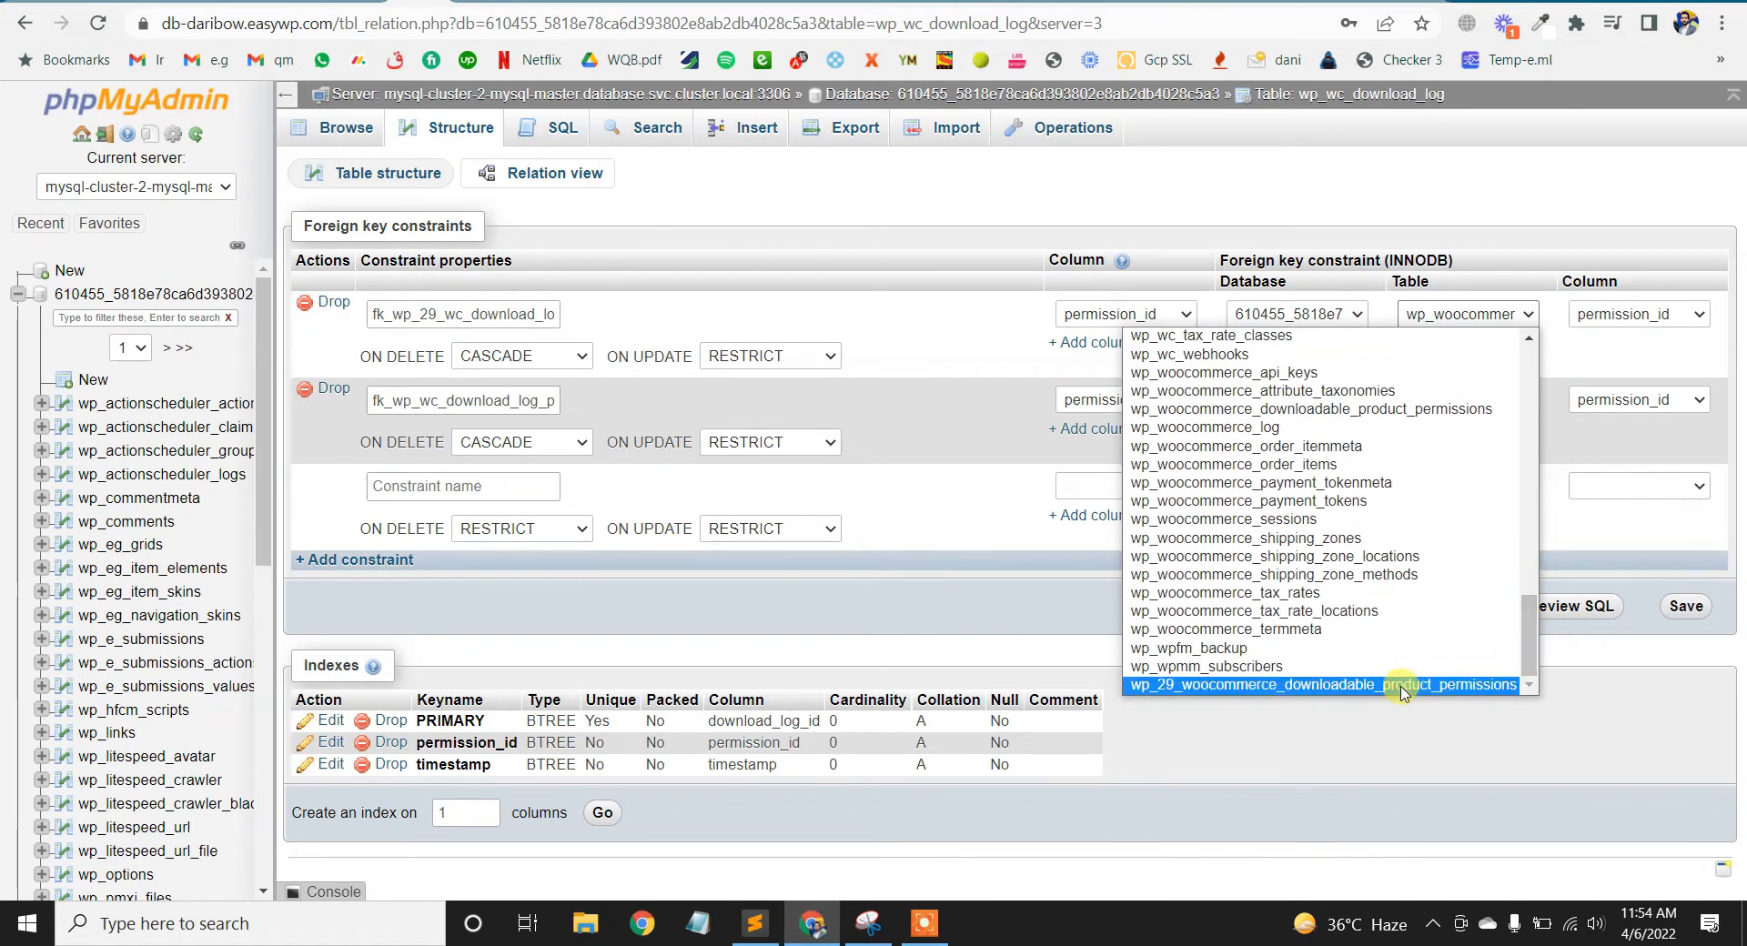
pyautogui.scroll(4, 1422, 637)
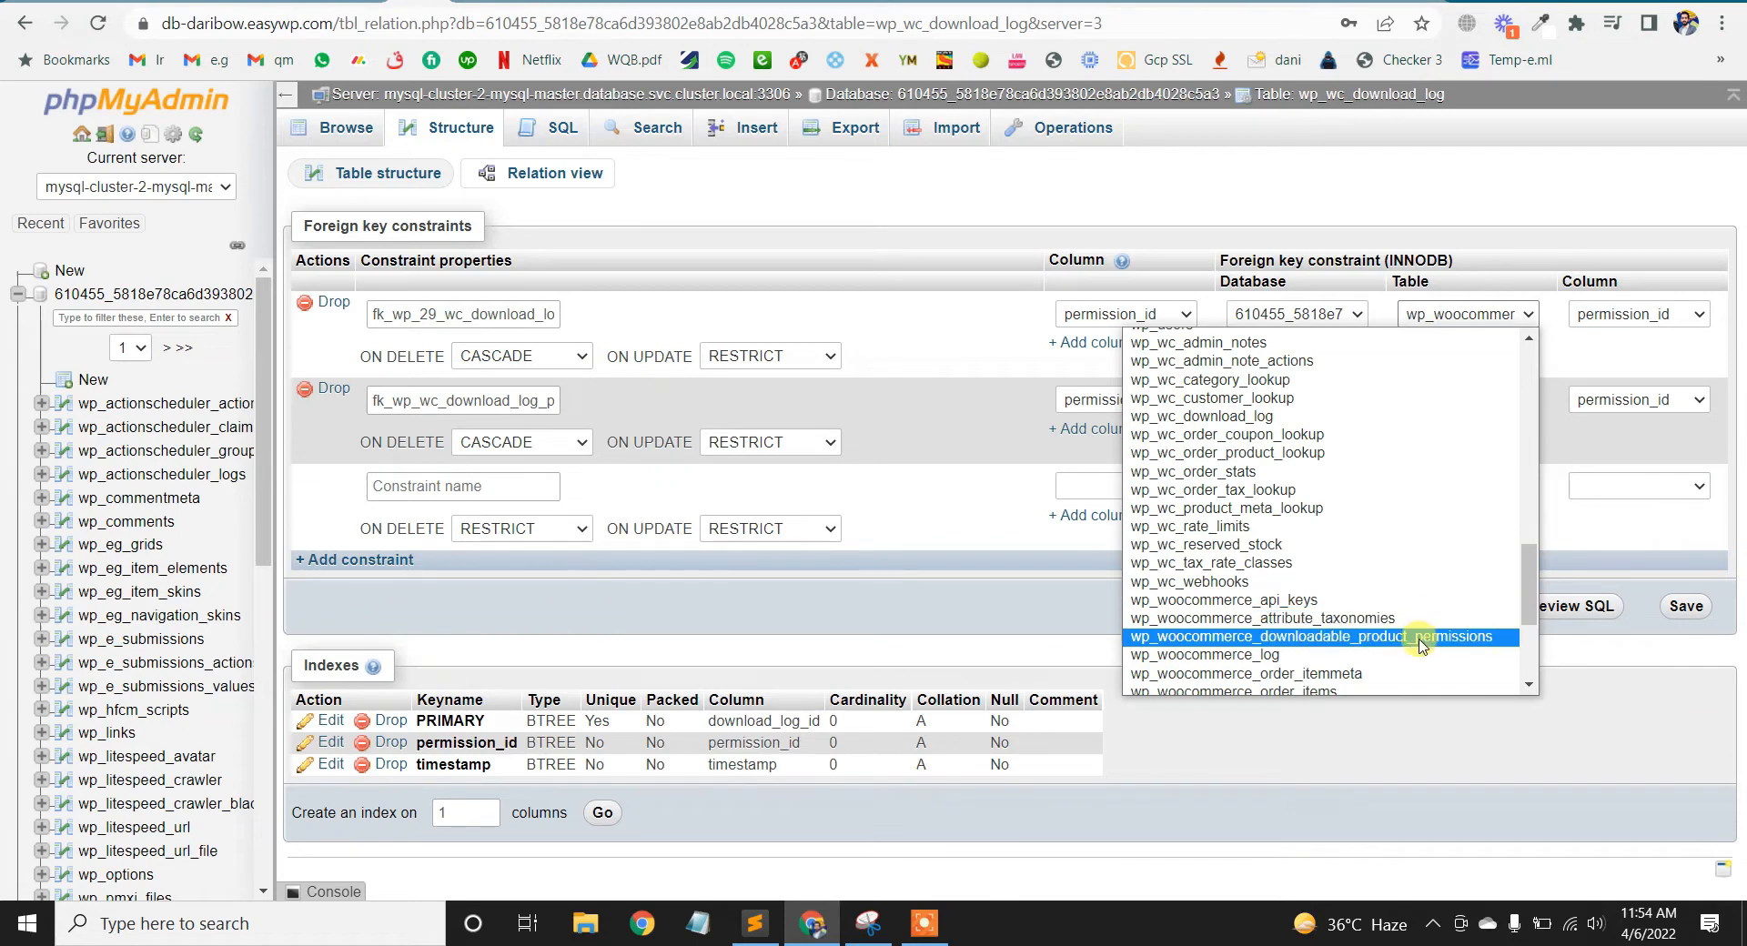
pyautogui.click(1450, 637)
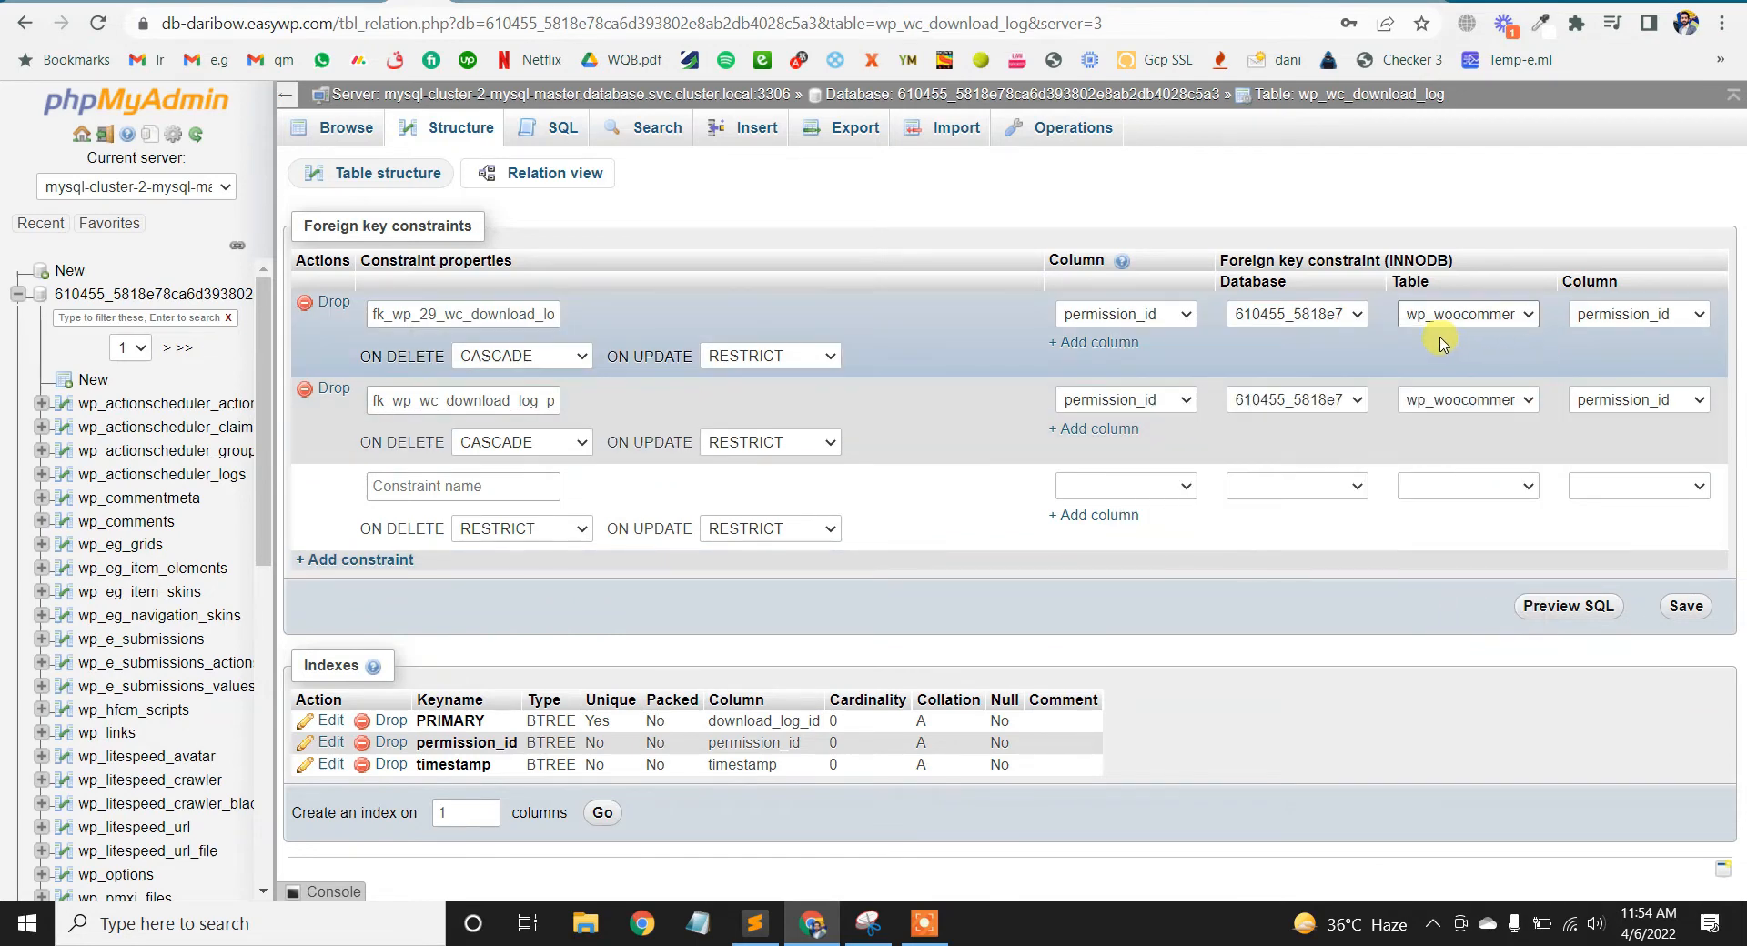
# Save the foreign key changes, ignore the server error notice, and review the constraints of wp_wc_download_log
pyautogui.click(1685, 609)
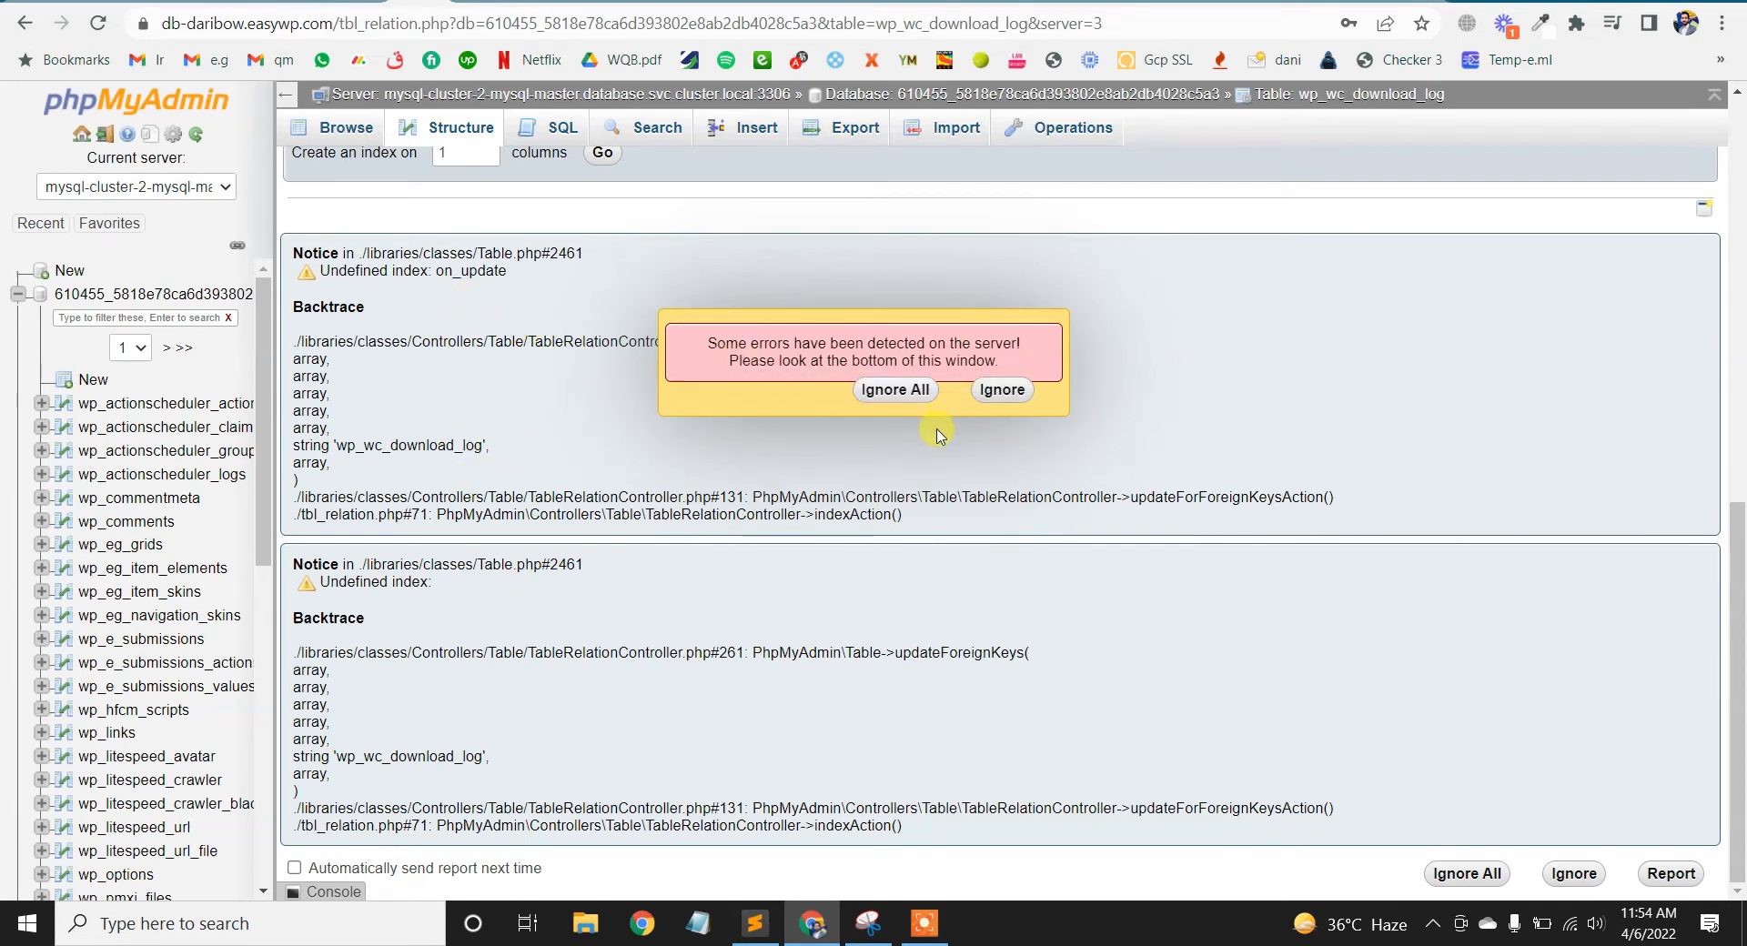
pyautogui.click(1000, 391)
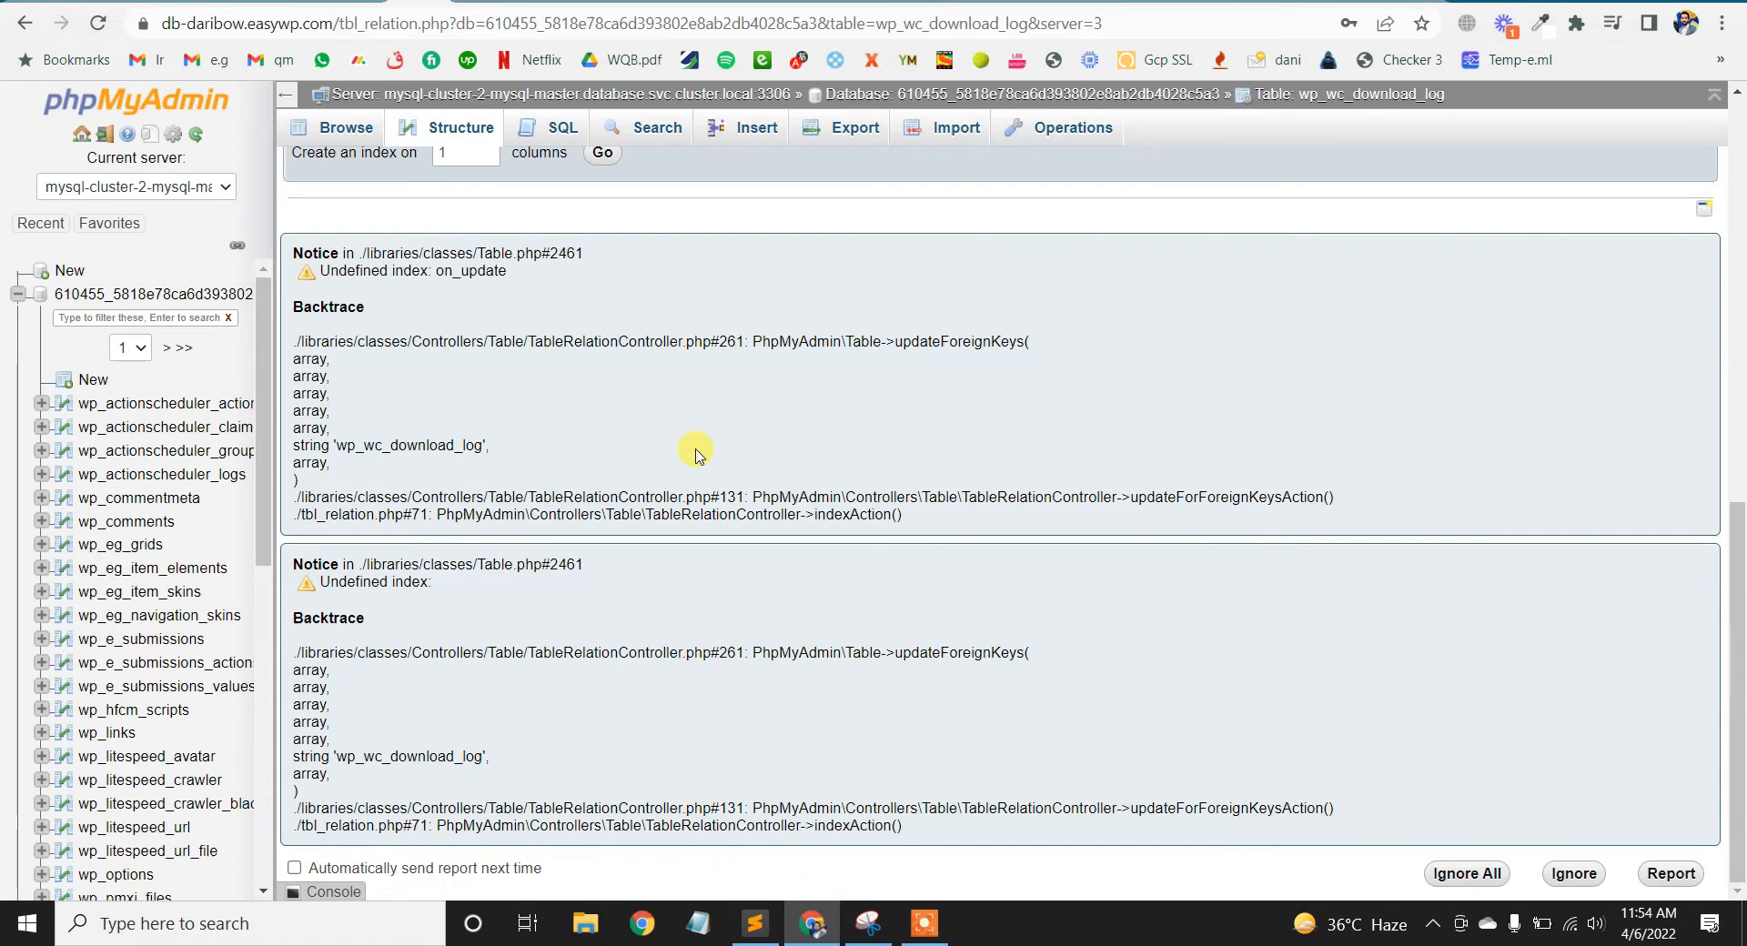
pyautogui.scroll(5, 696, 455)
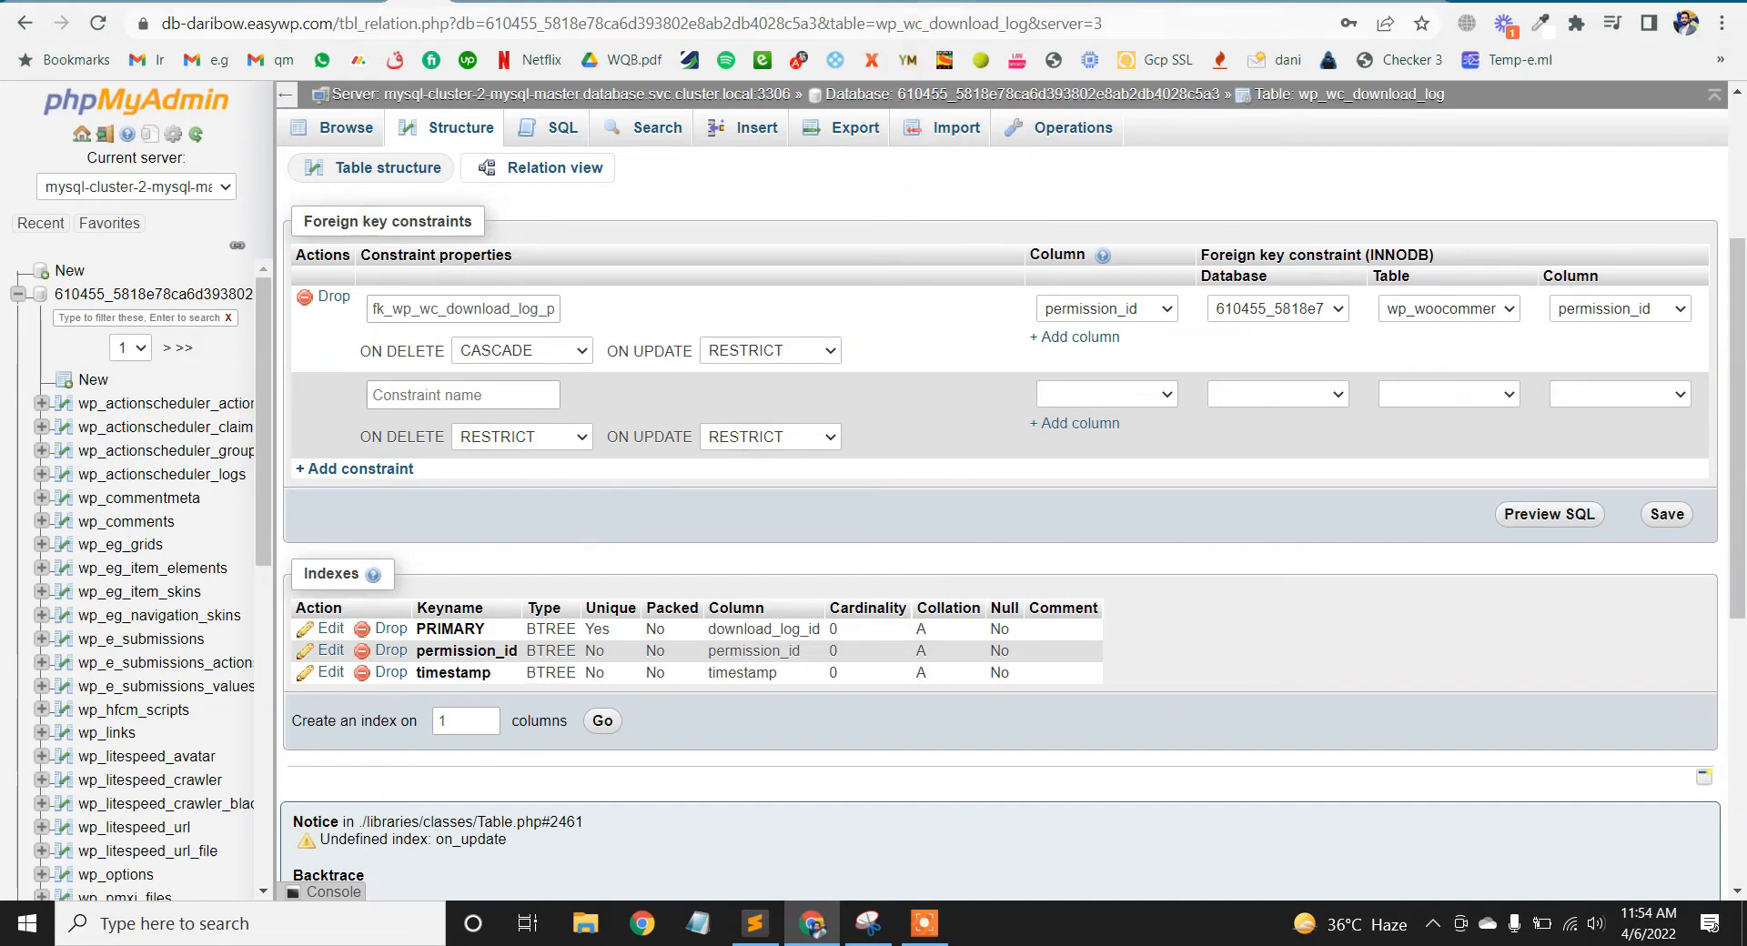
# Switch to the browser tab holding the 2fingerz.co download link page
pyautogui.click(942, 1)
pyautogui.click(838, 1)
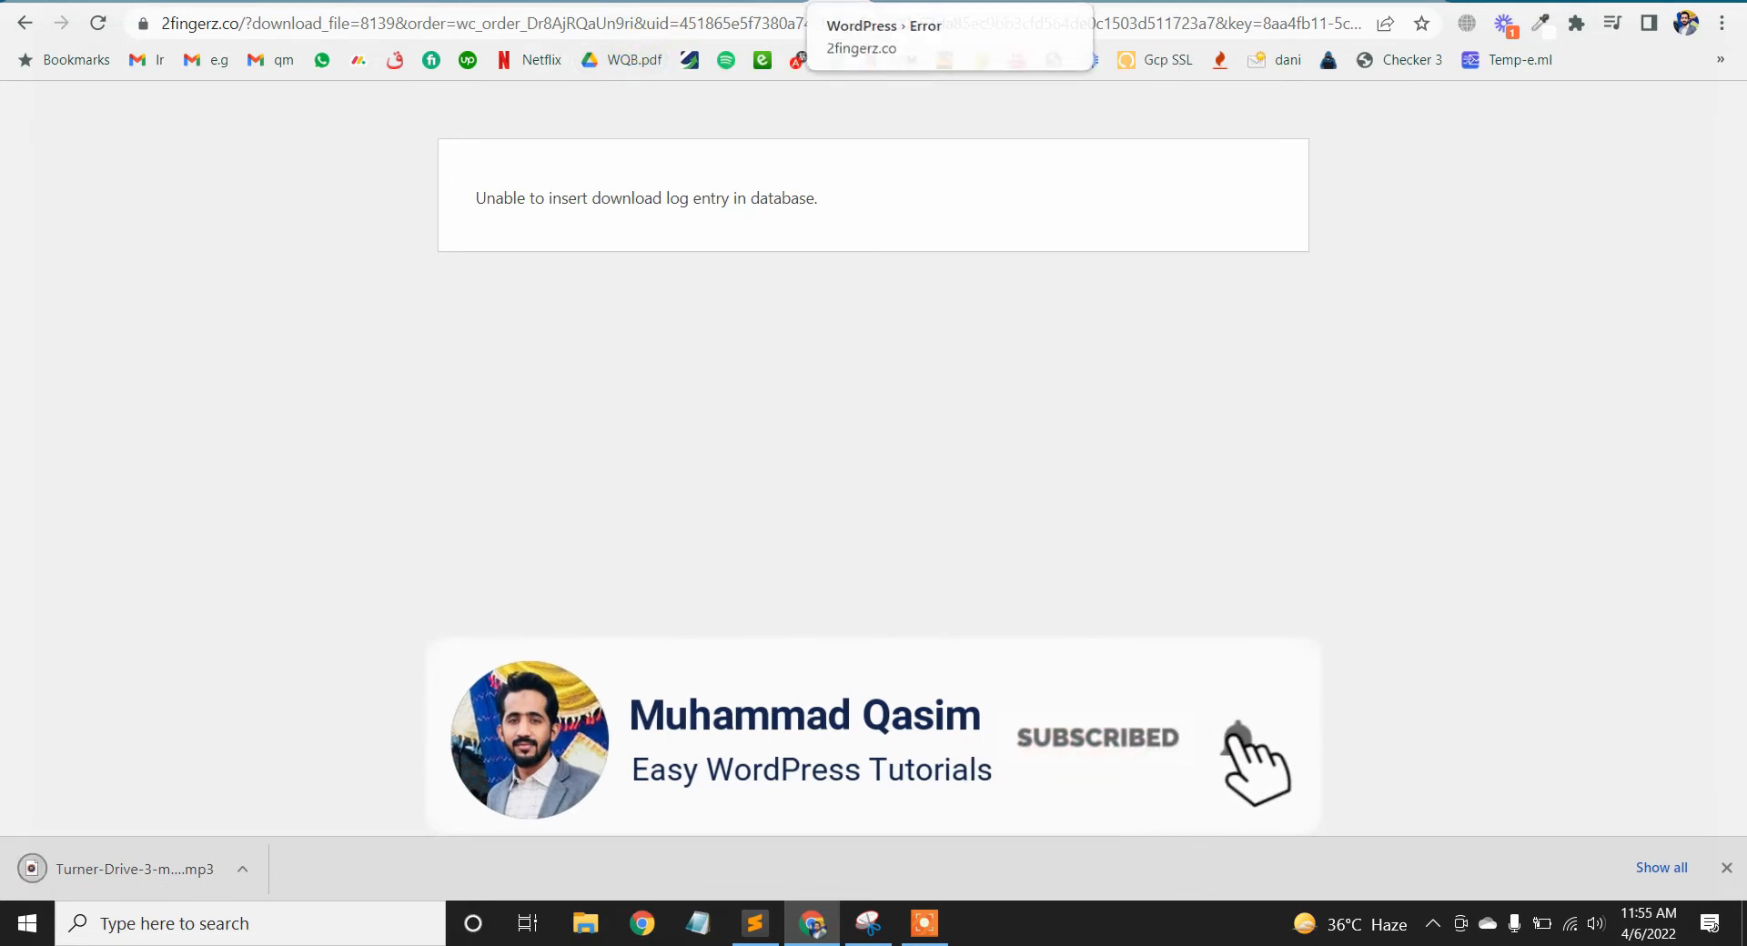
# Go through the open WordPress admin tabs and switch to the one showing the site's Dashboard
pyautogui.click(832, 1)
pyautogui.click(790, 2)
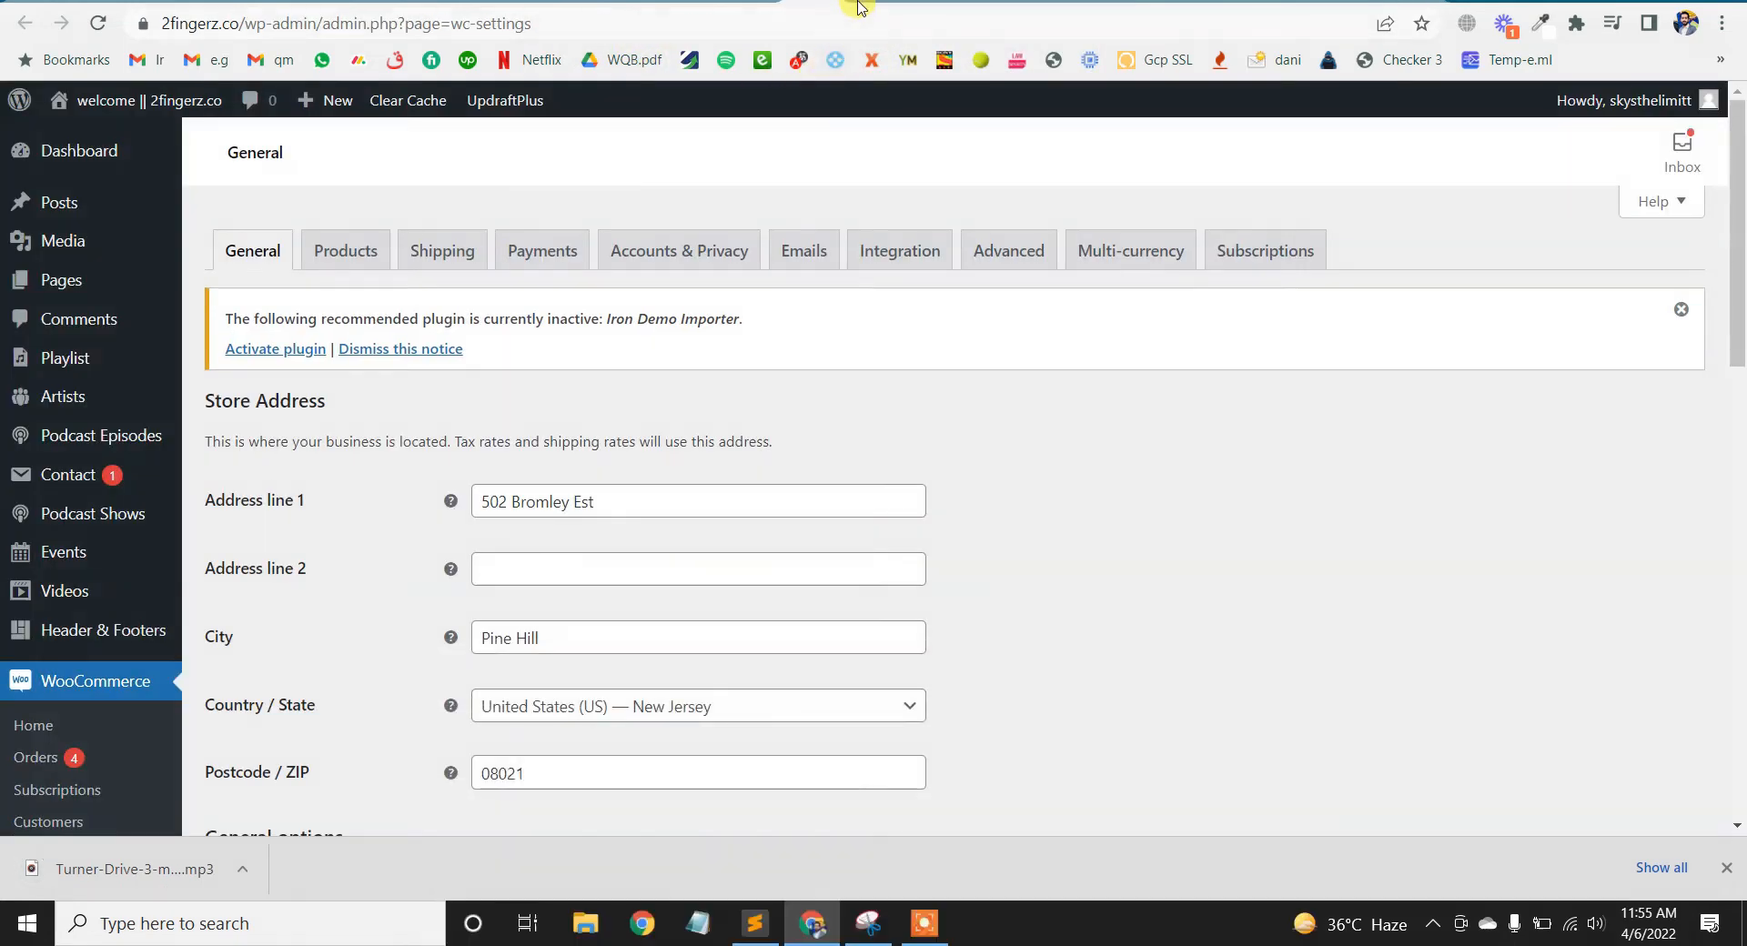
pyautogui.click(864, 3)
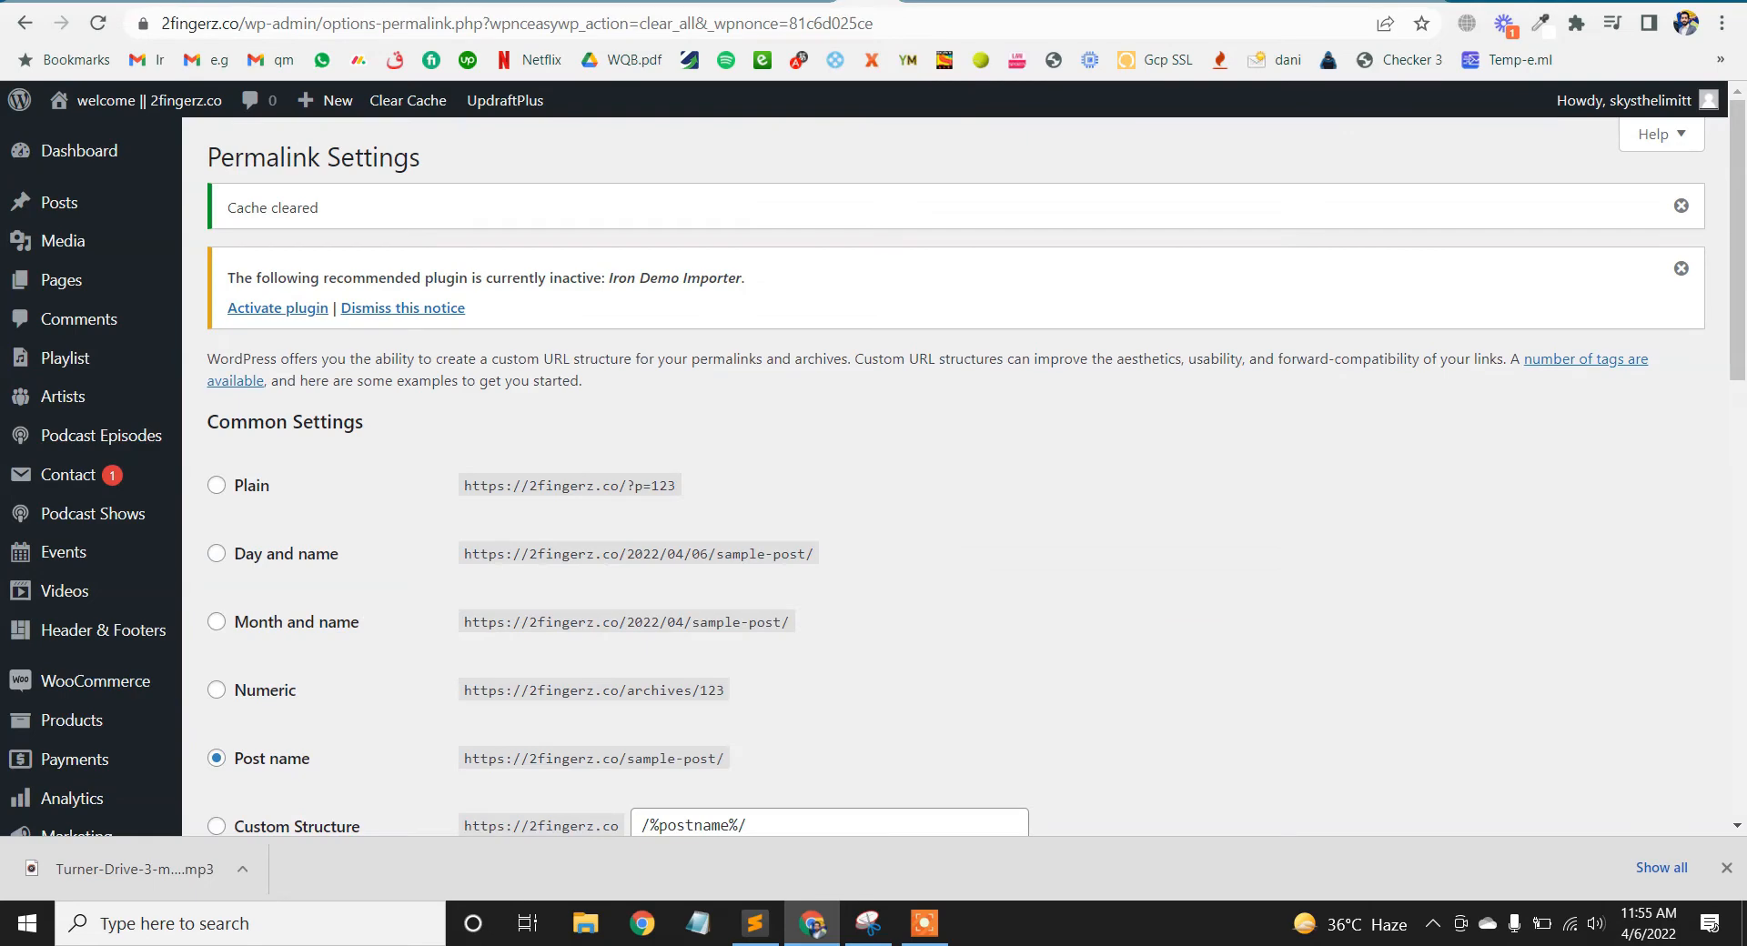
pyautogui.click(924, 3)
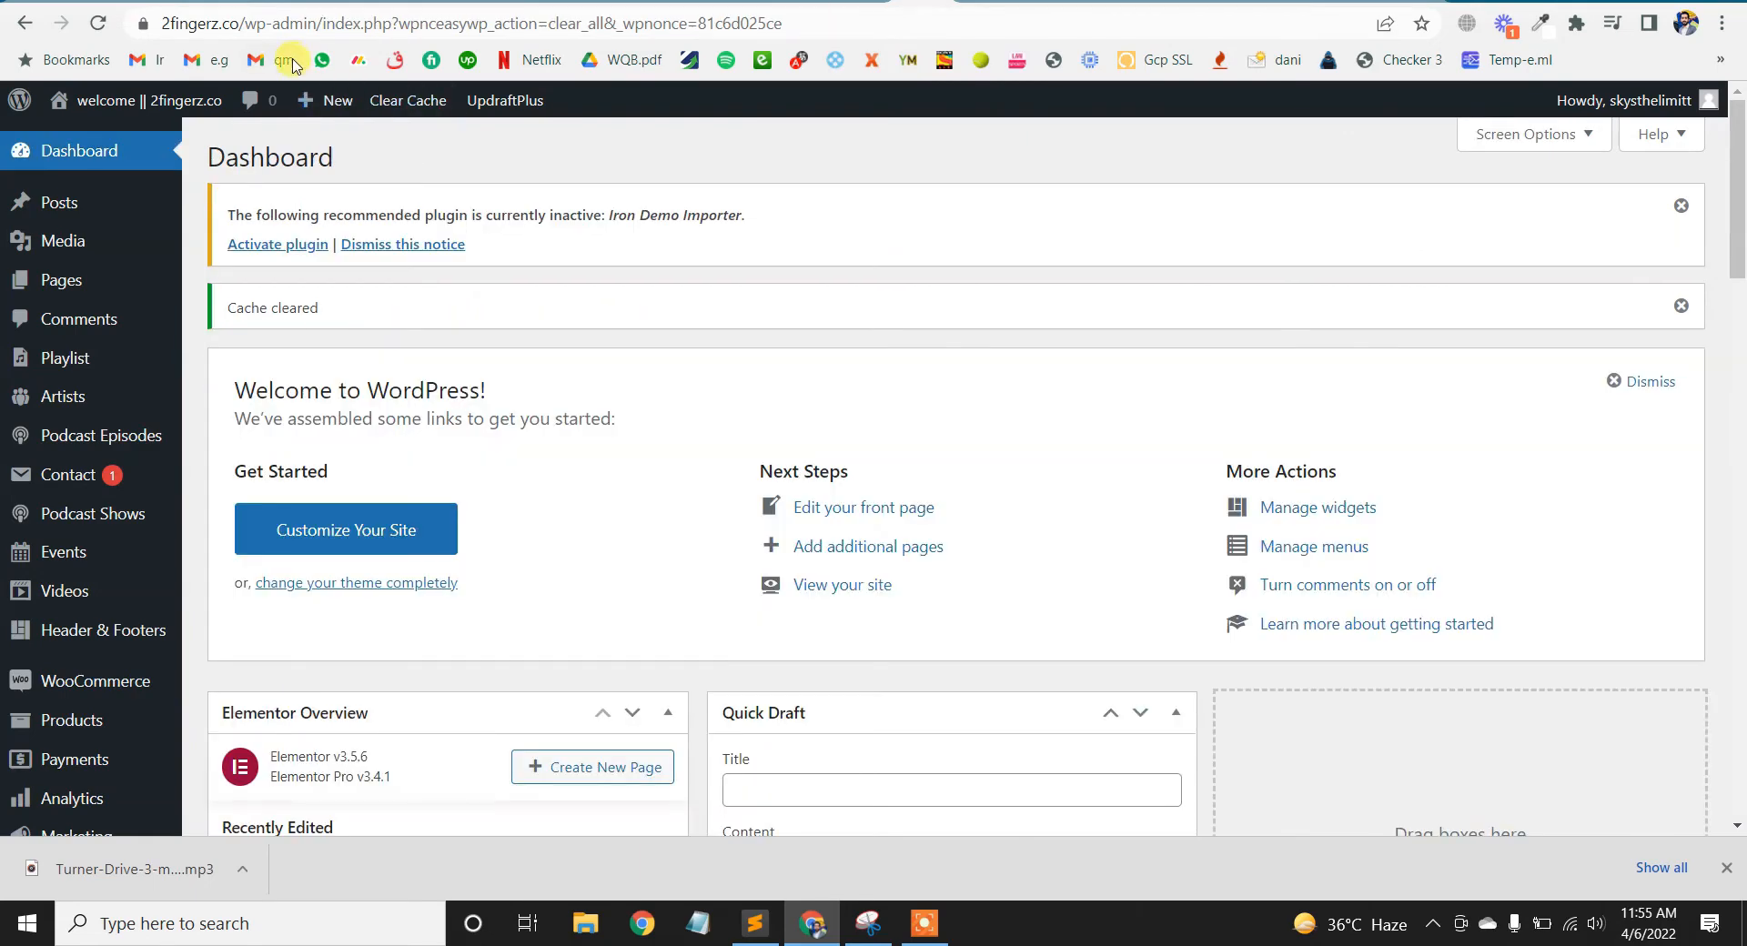
# Replace the address path after 2fingerz.co and load the store's My Accounts page at 2fingerz.co/my-accounts/
pyautogui.moveTo(247, 23); pyautogui.dragTo(360, 15)
pyautogui.click(806, 15)
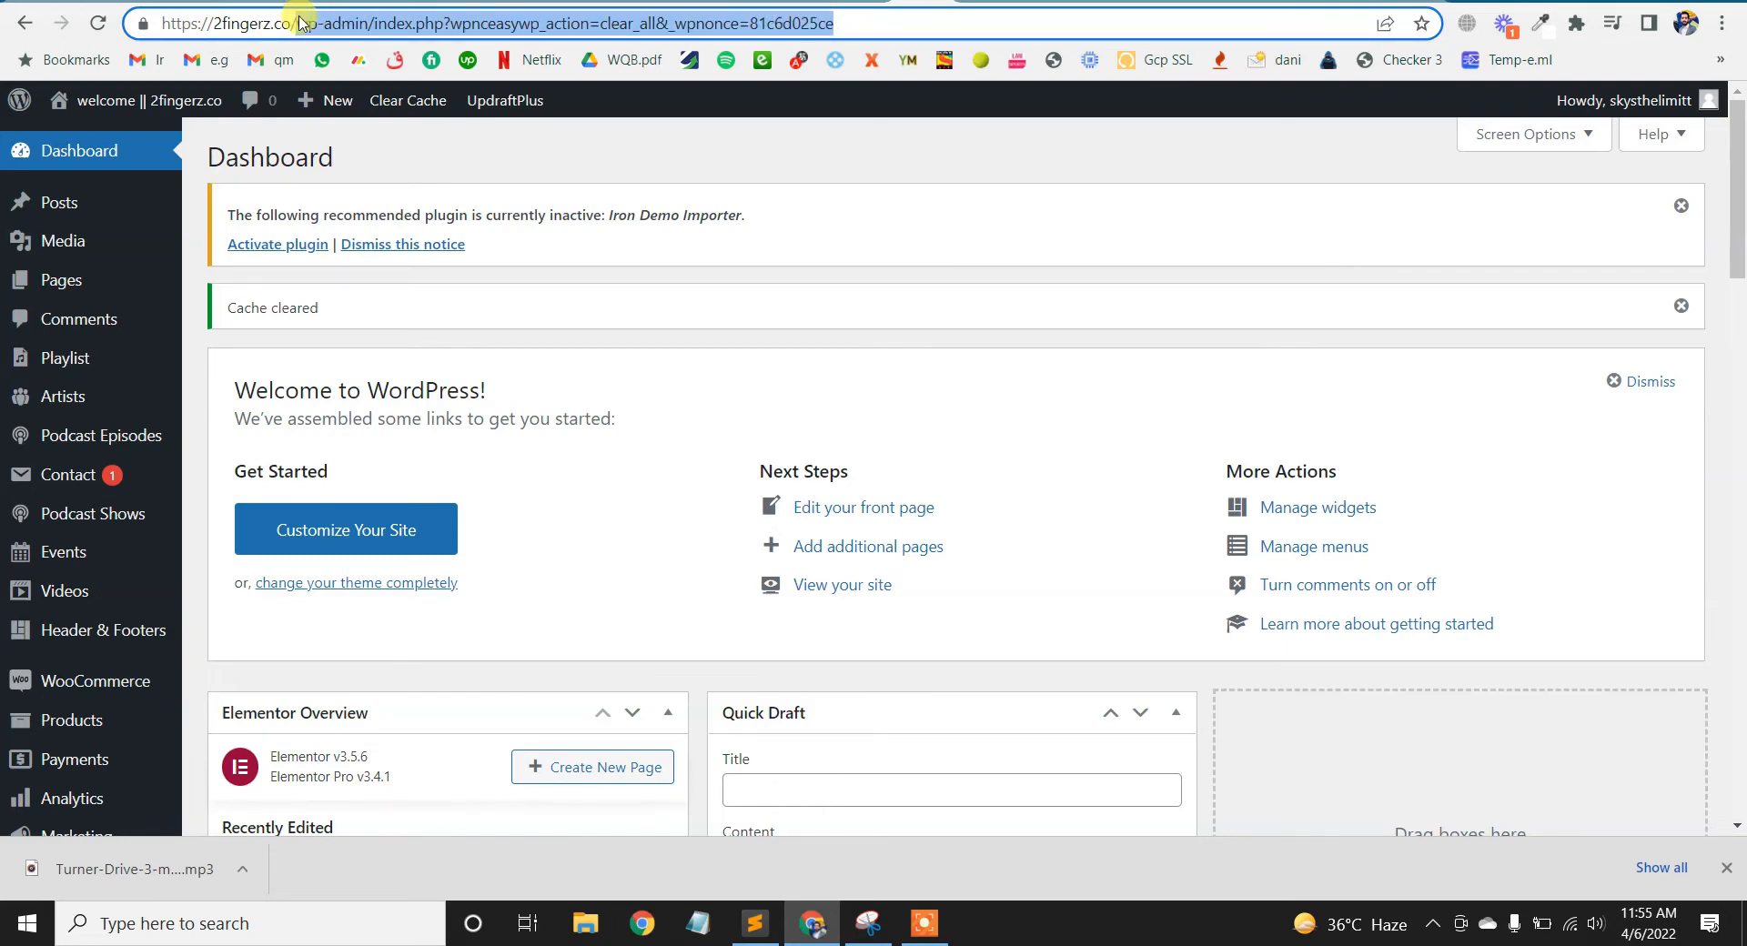
pyautogui.write('my')
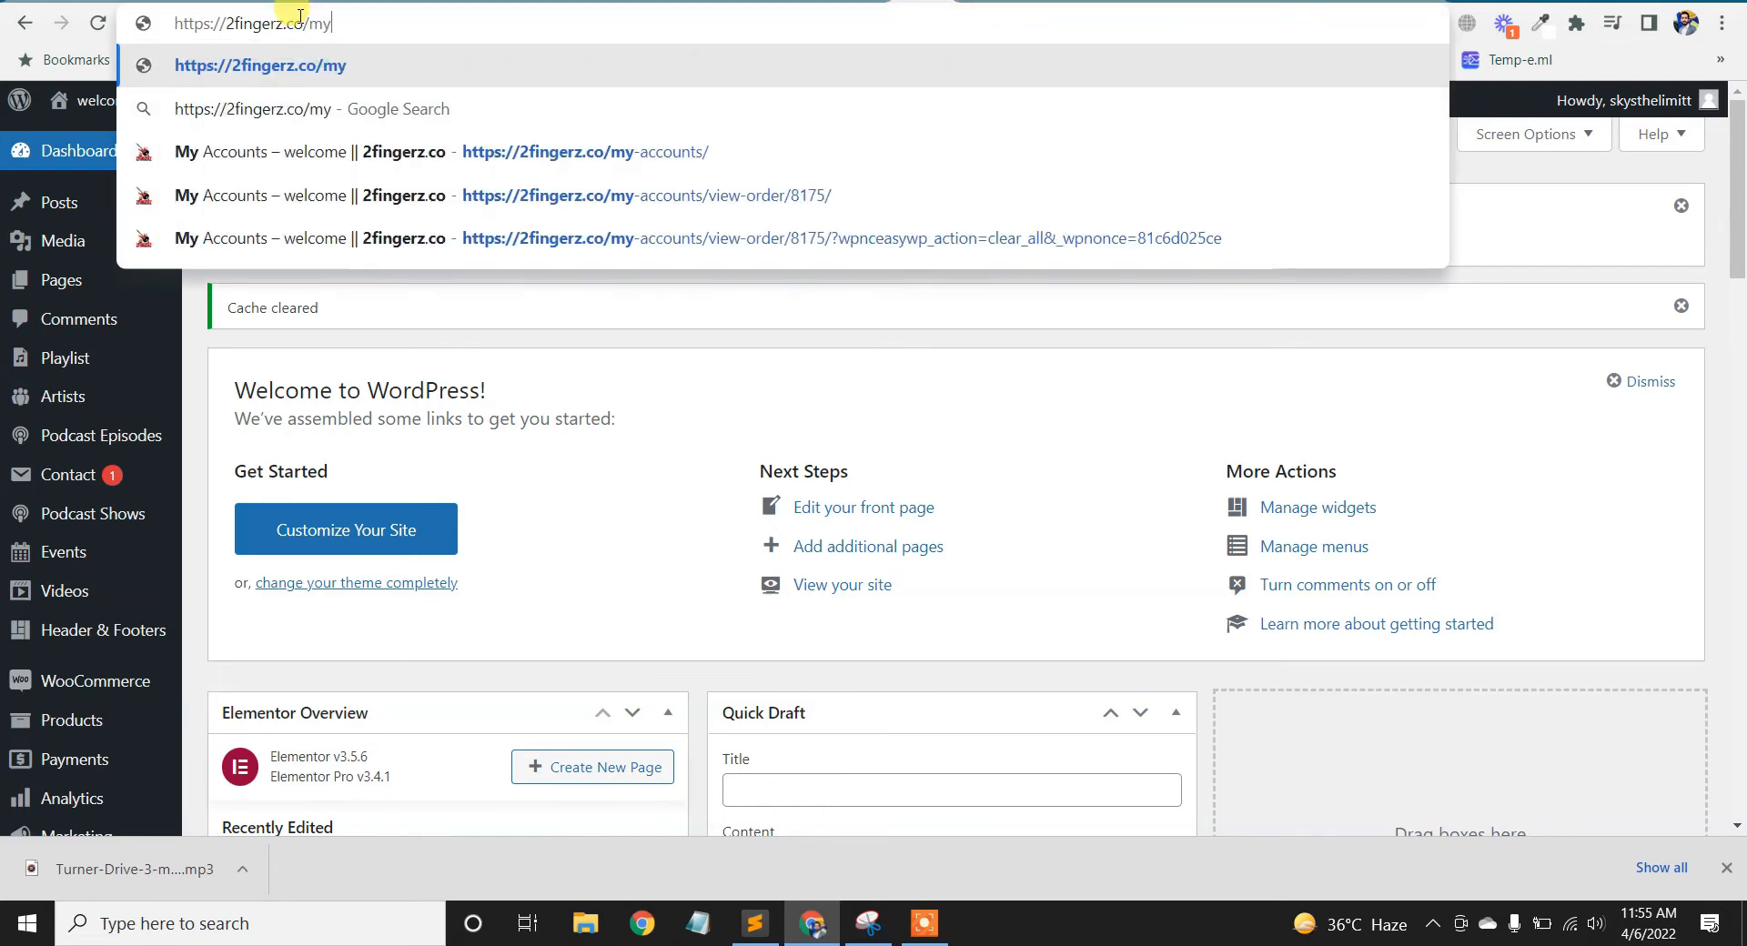
pyautogui.press('Down')
pyautogui.press('Down')
pyautogui.press('Down')
pyautogui.press('Up')
pyautogui.press('Return')
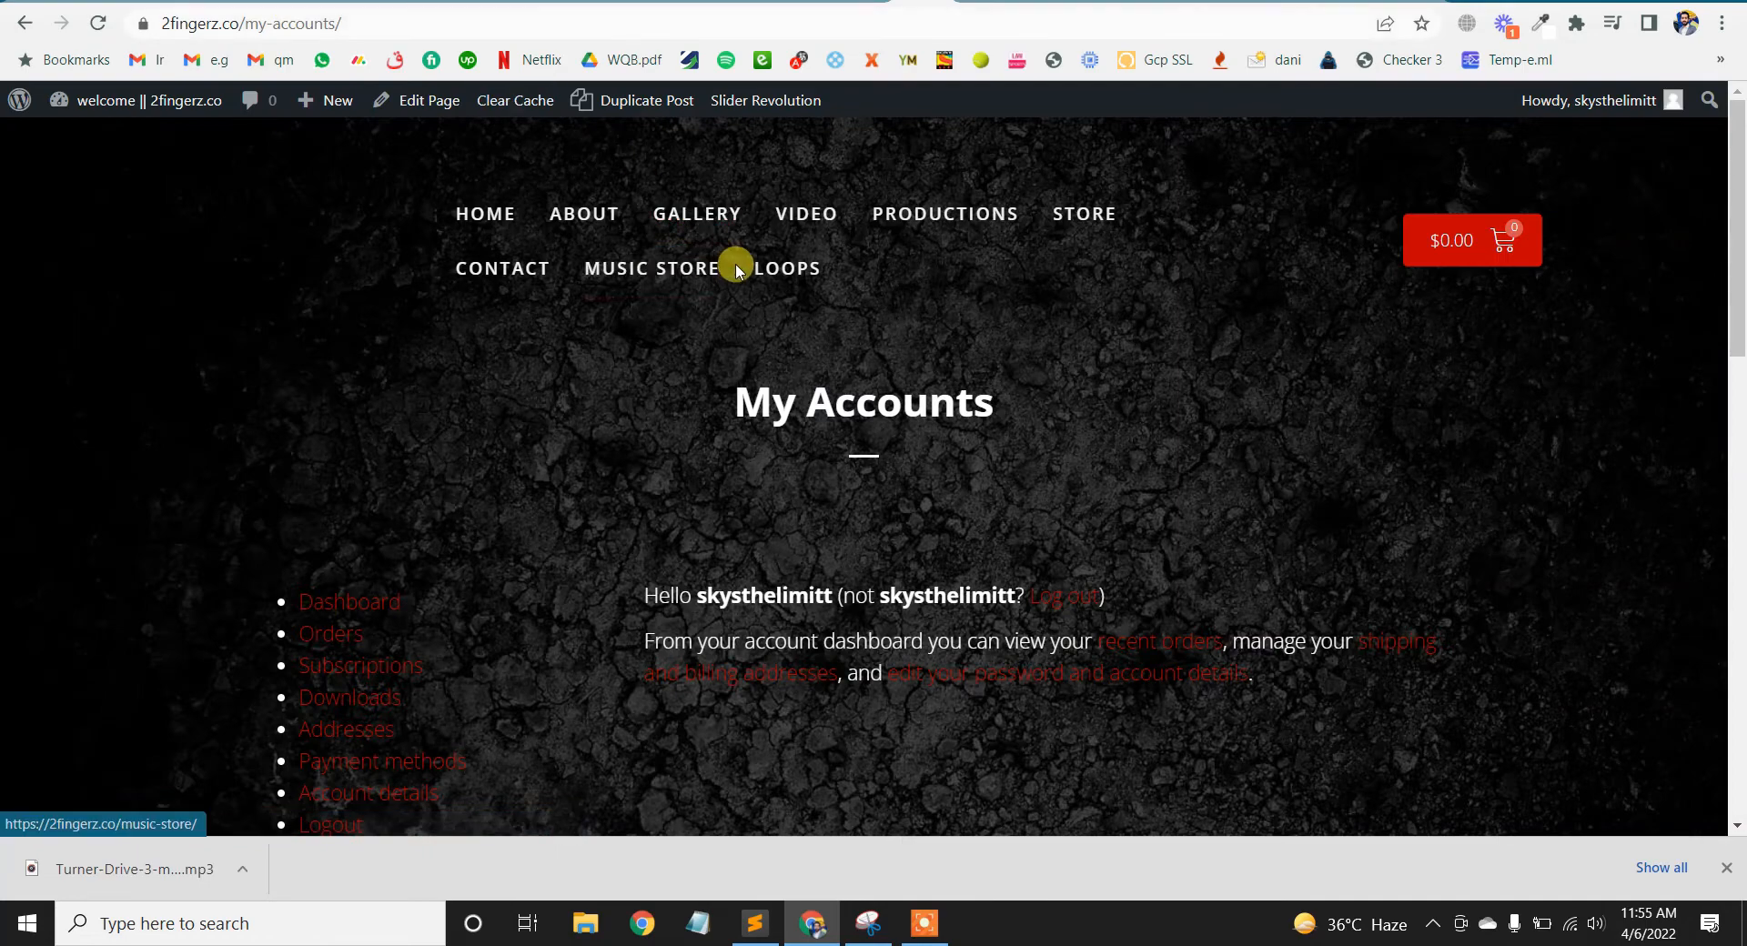
# Open the account's orders, view the completed $2.00 order, and go through its list of downloadable files
pyautogui.scroll(-2, 665, 348)
pyautogui.click(331, 407)
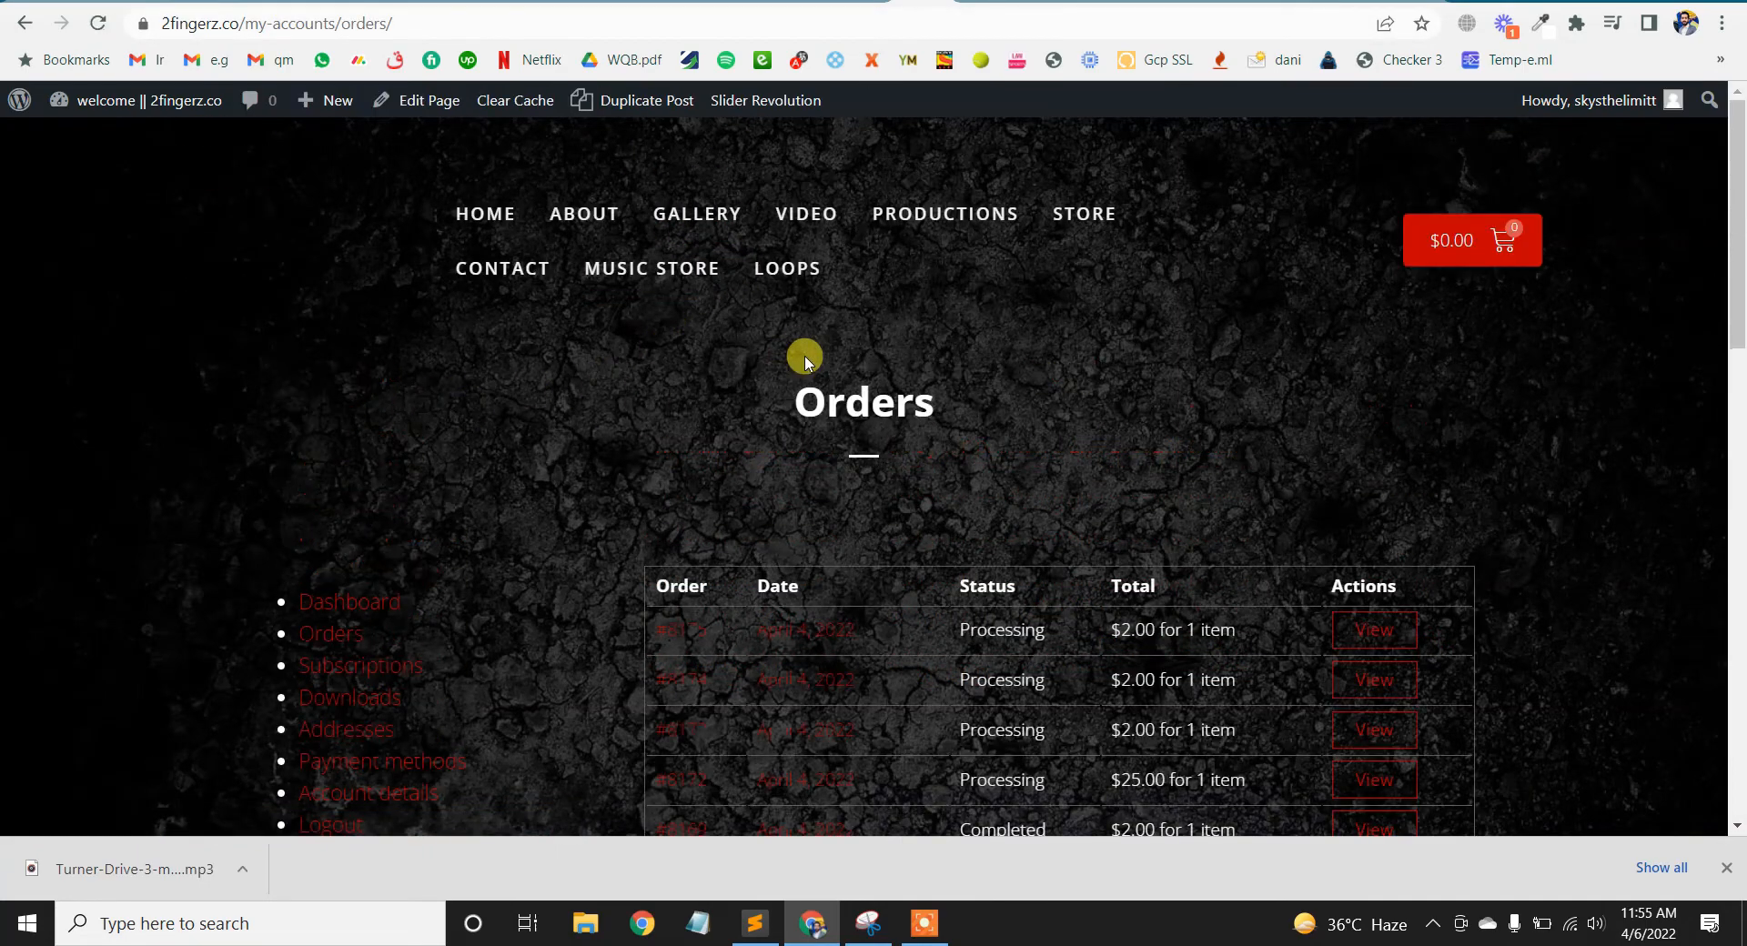
pyautogui.scroll(-4, 1059, 391)
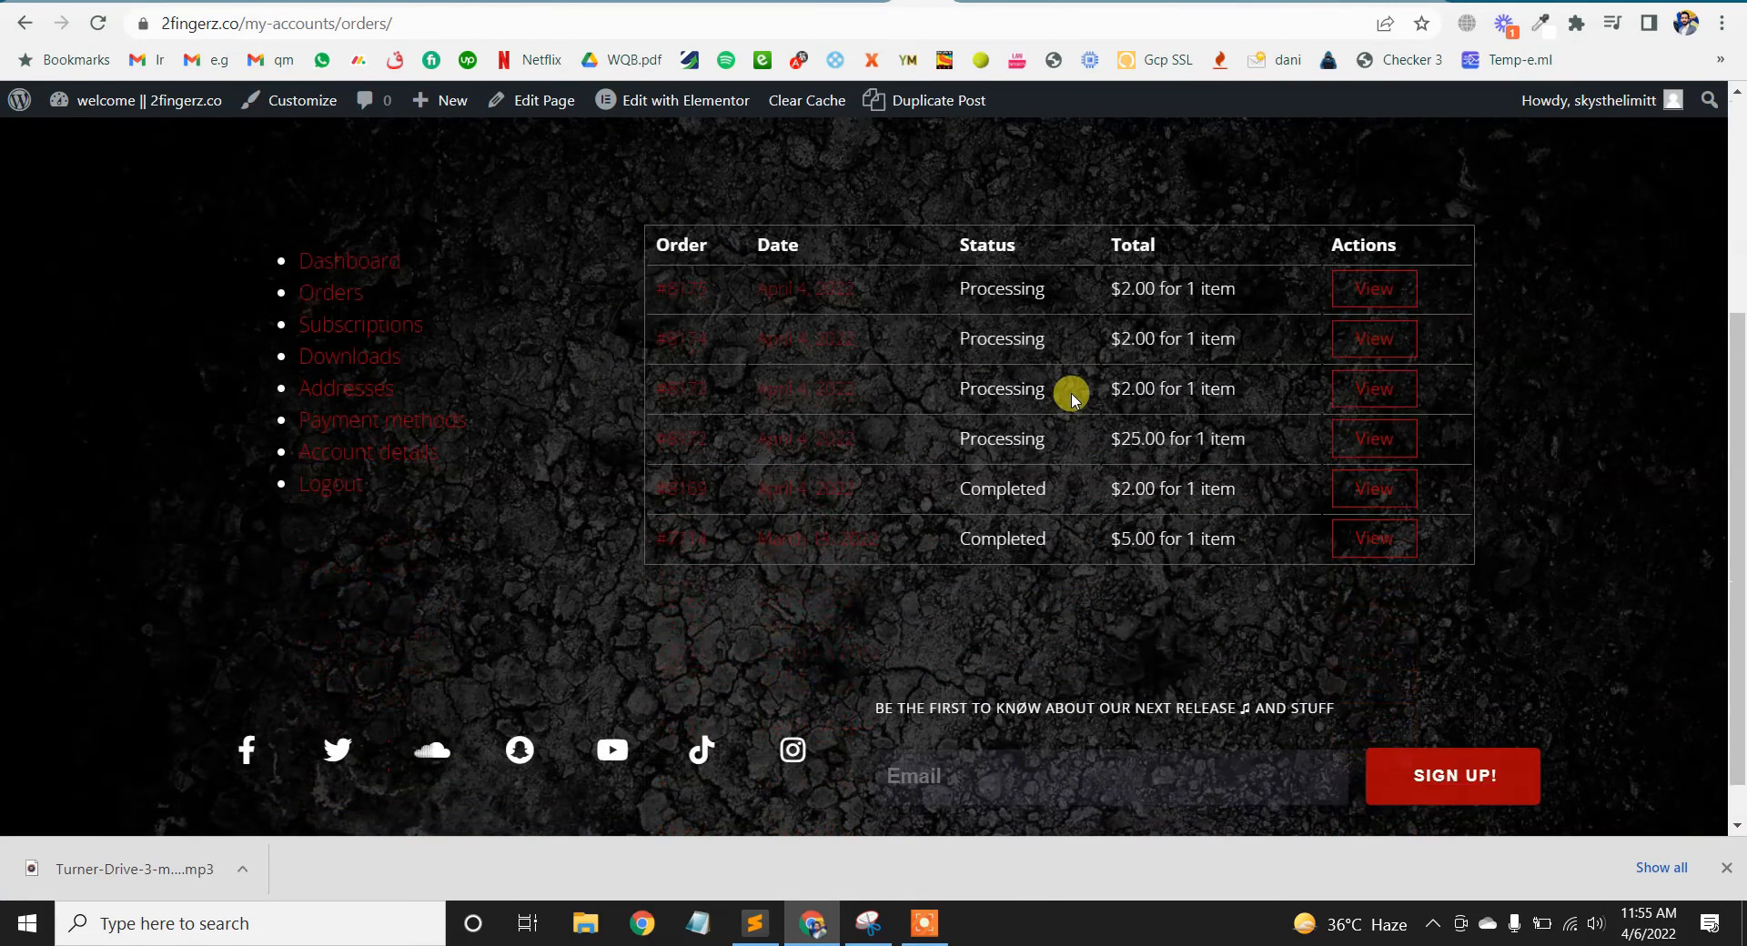
pyautogui.click(1366, 496)
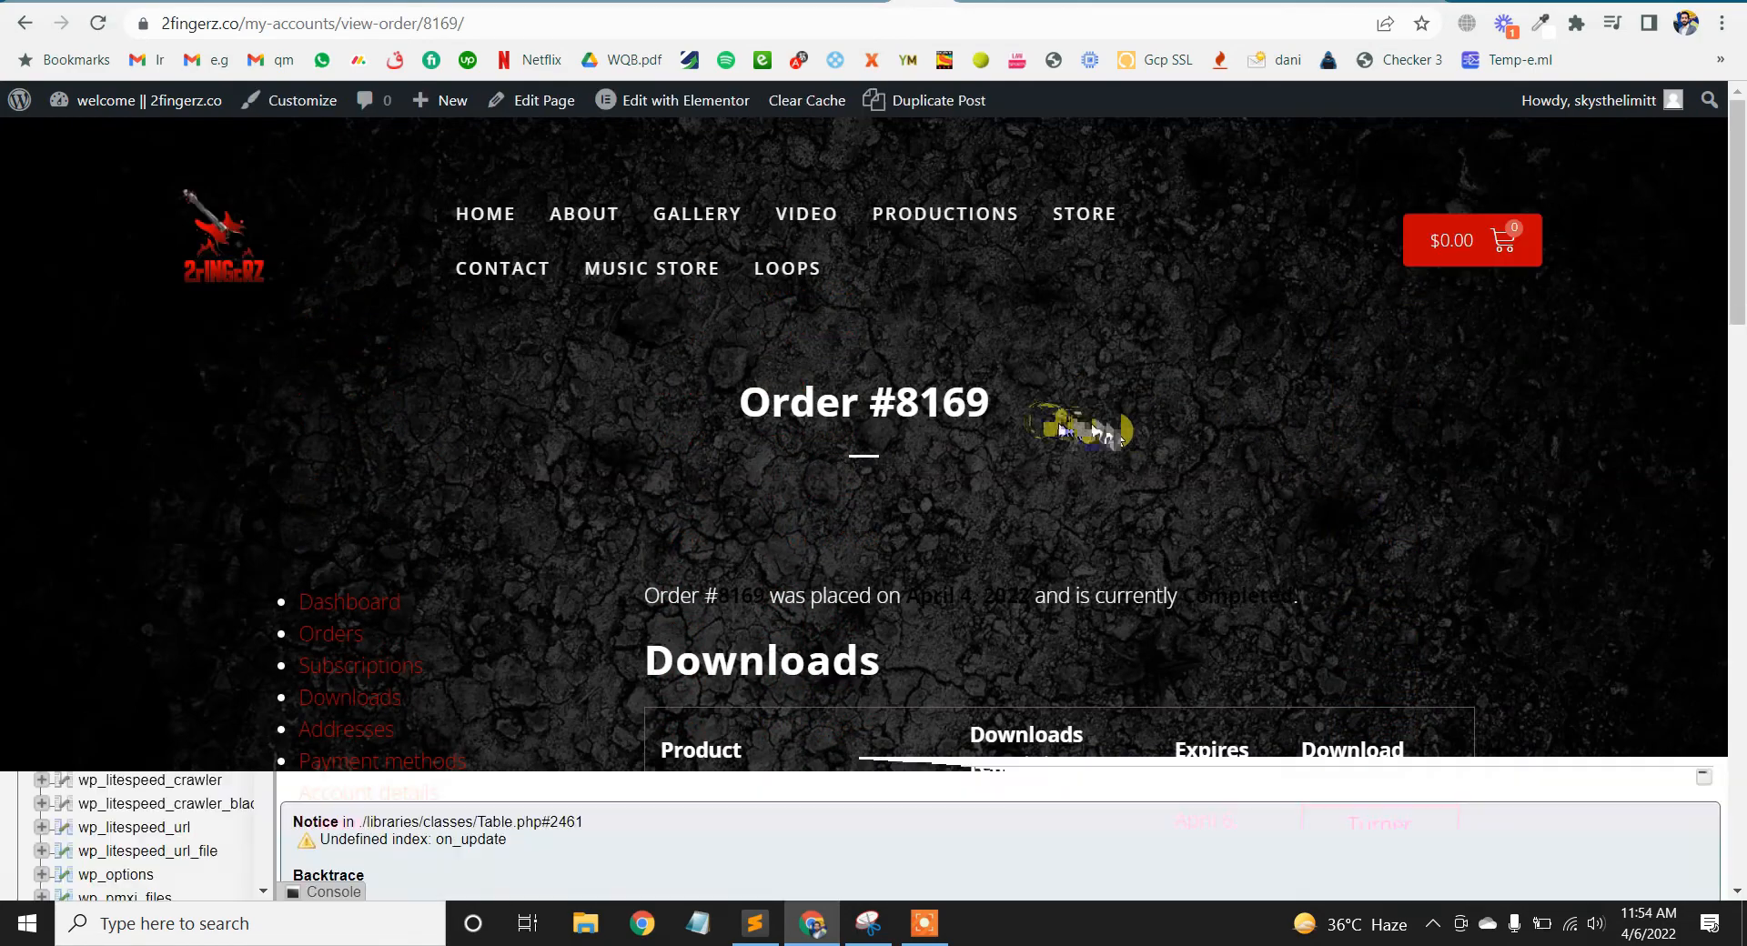
pyautogui.scroll(-10, 1042, 421)
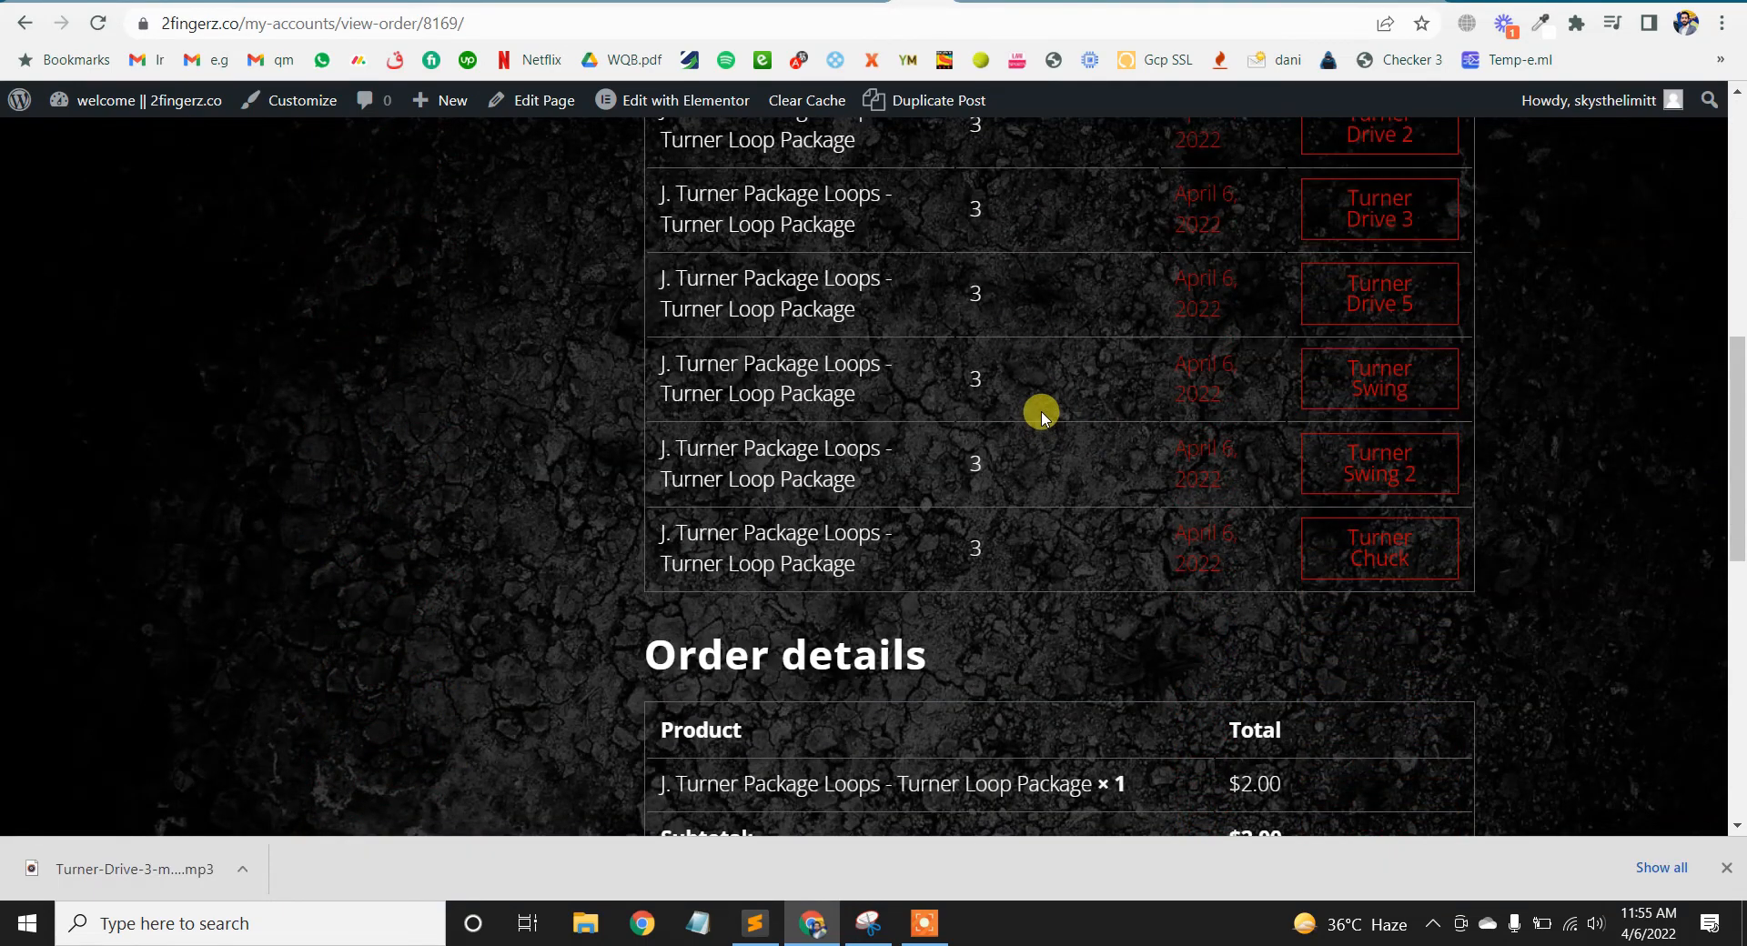
# Download the Turner Chuck file from the order's downloads, start opening the MP3, and dismiss the app choice
pyautogui.click(1378, 550)
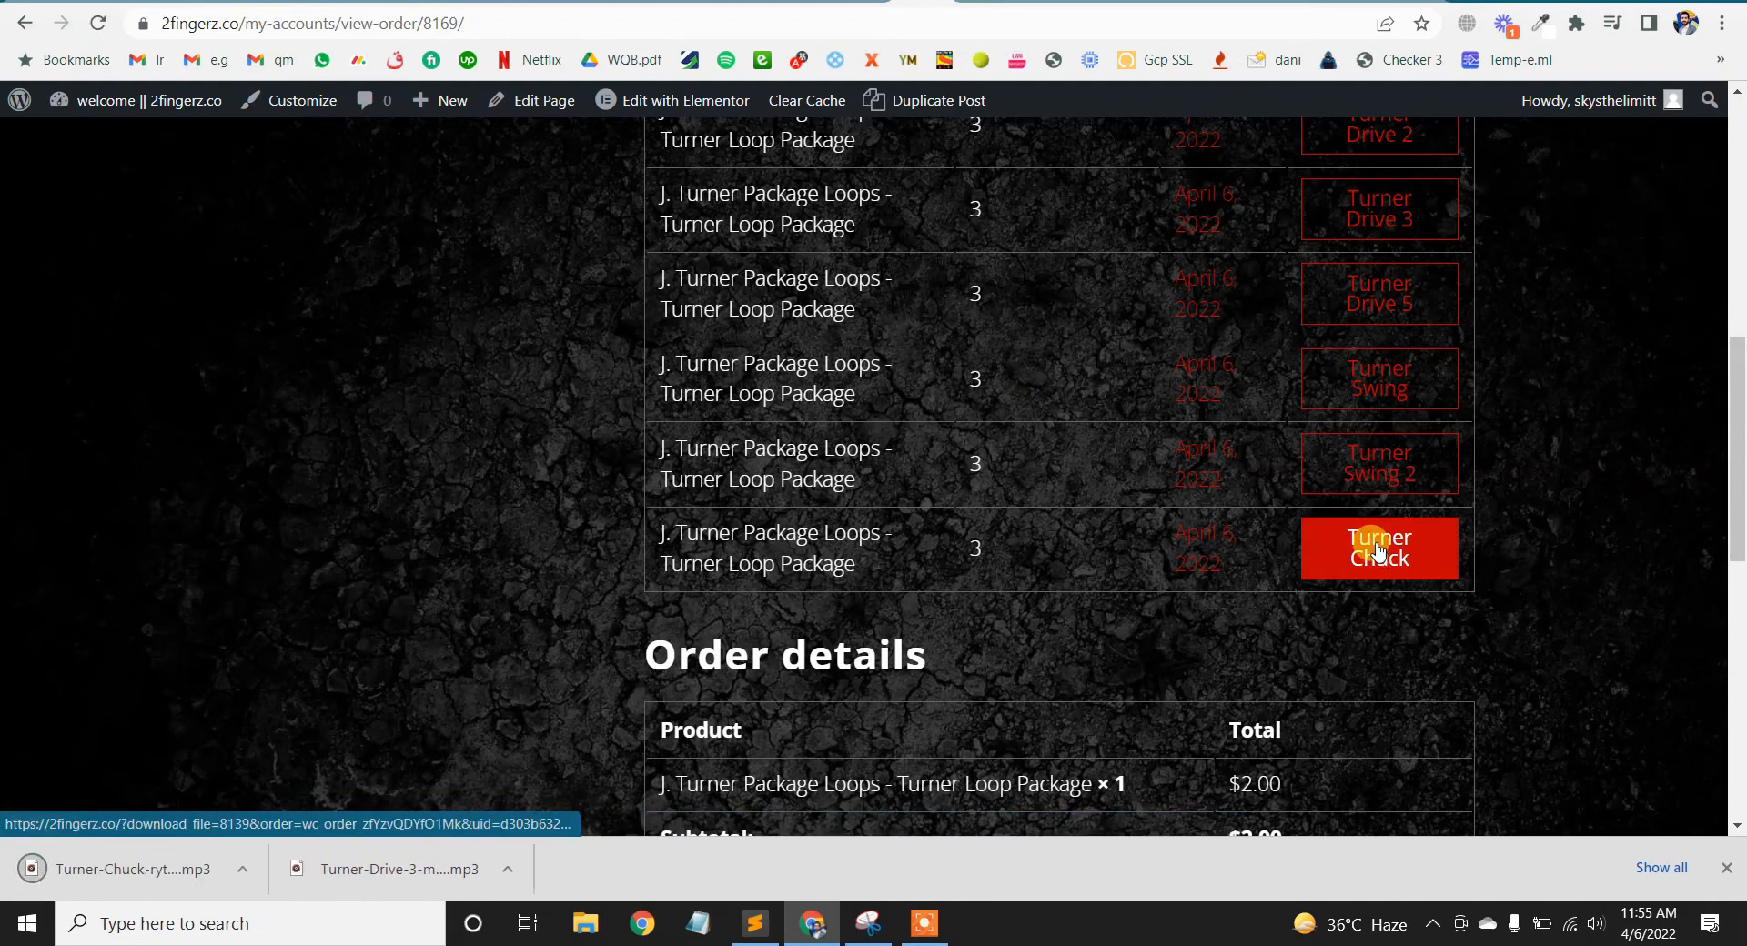
pyautogui.click(185, 869)
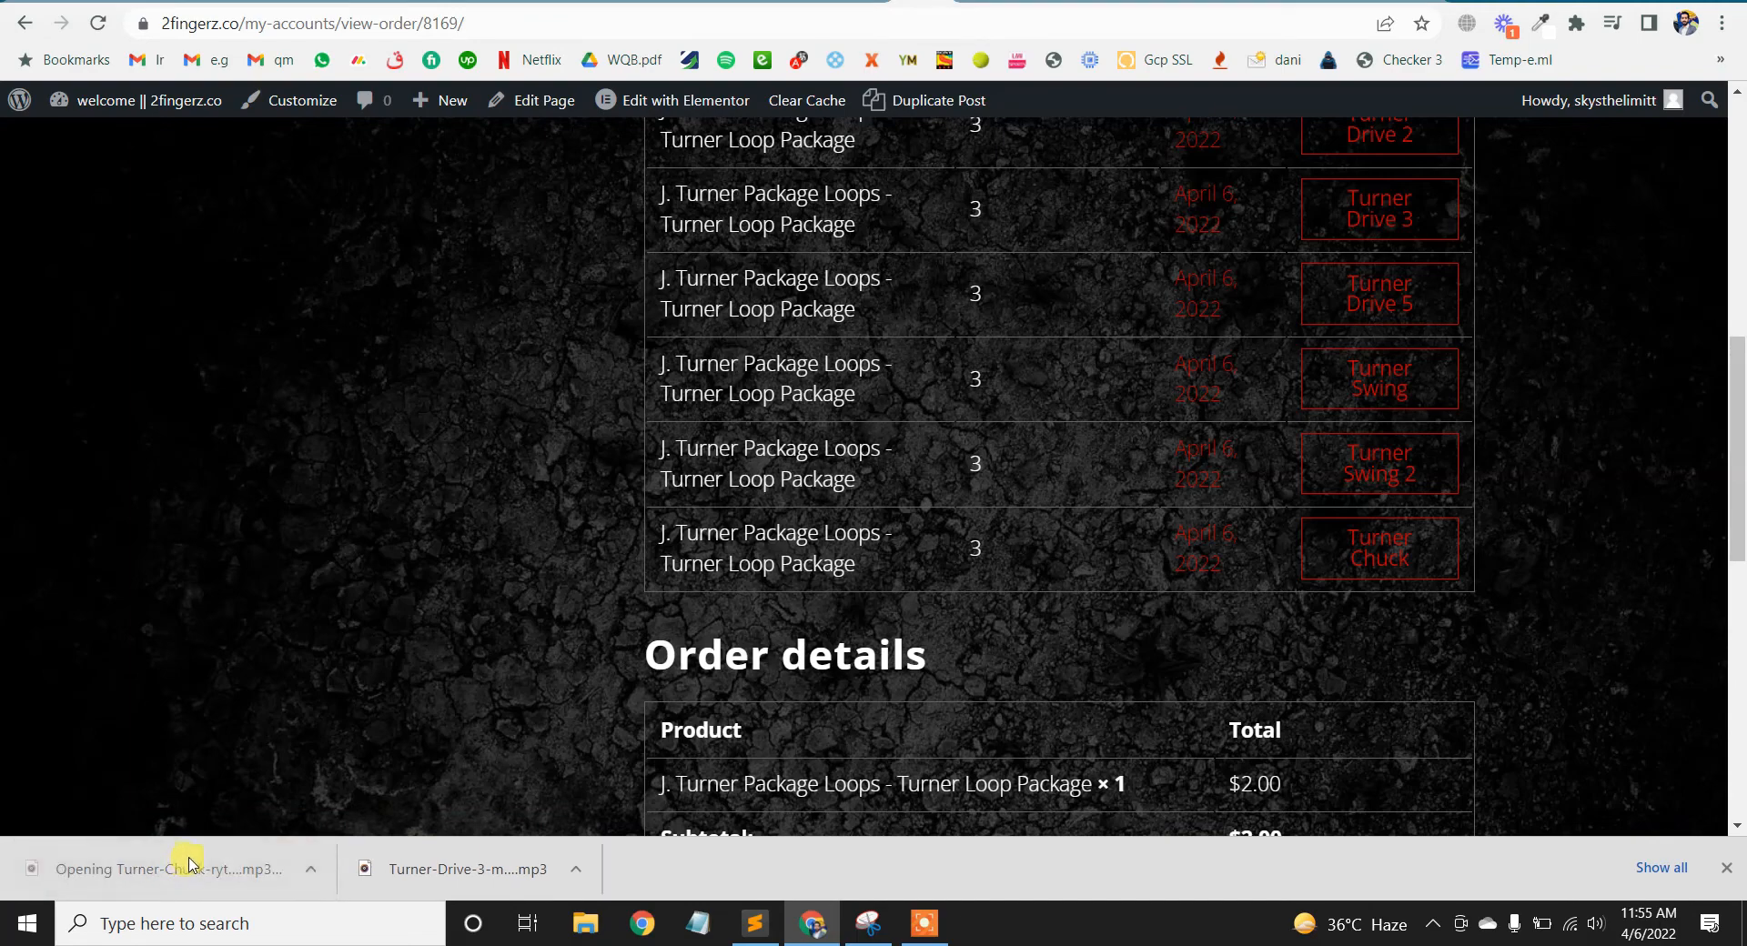
pyautogui.click(470, 452)
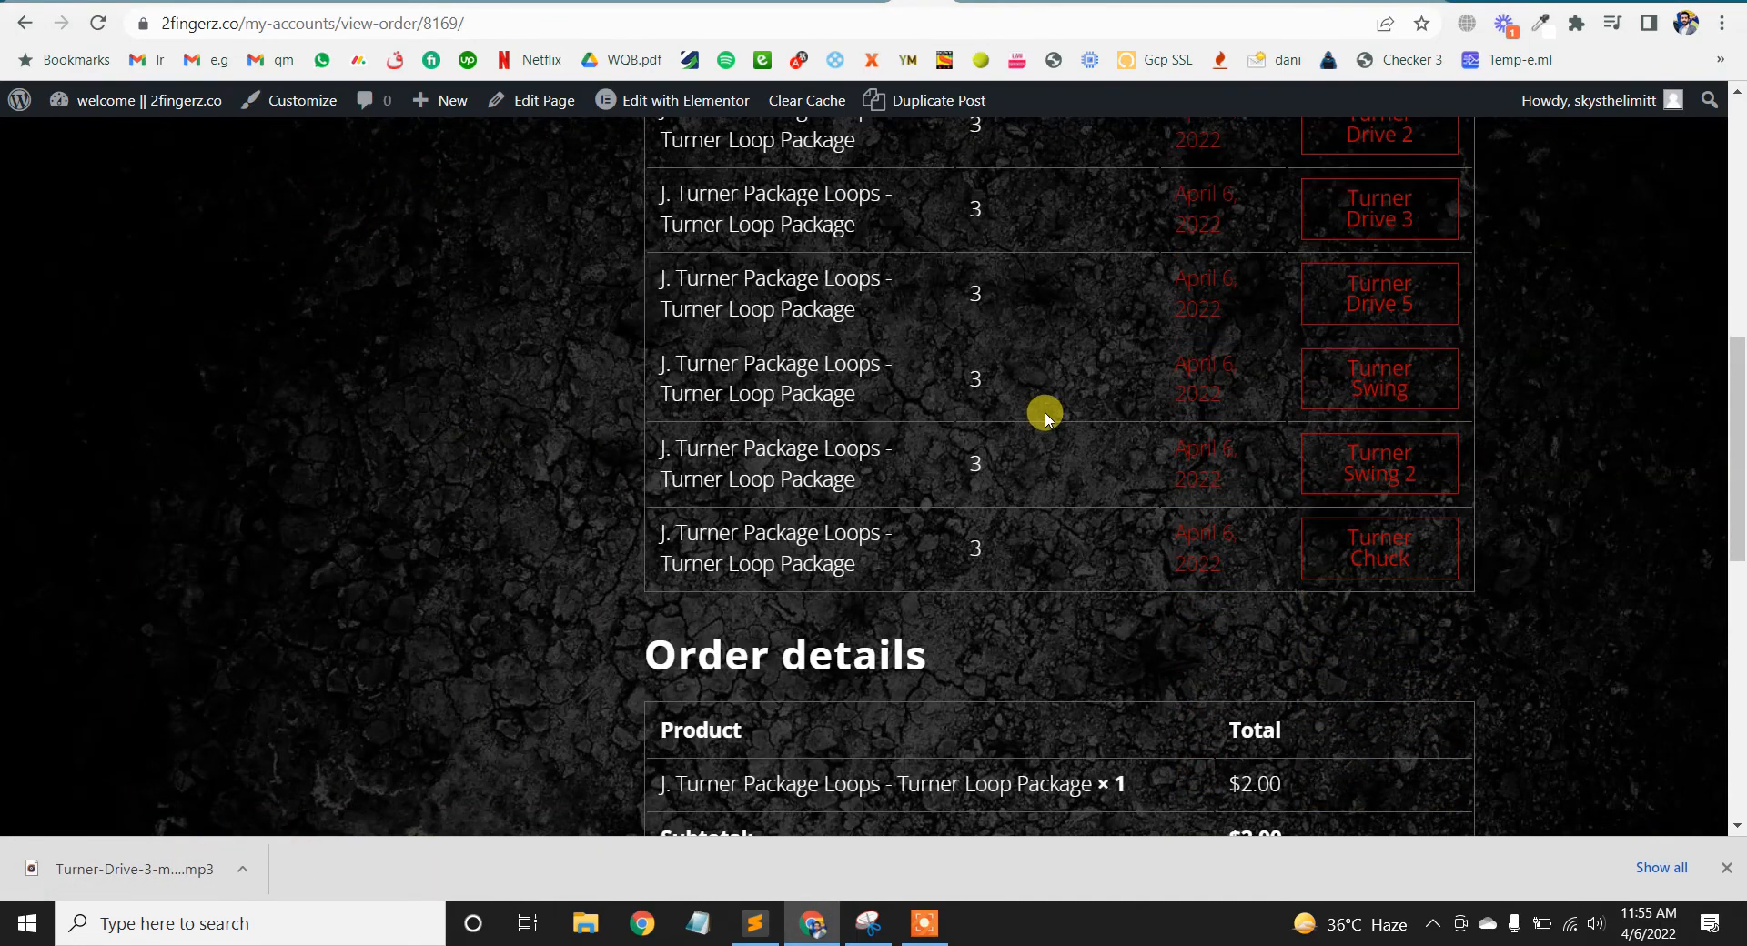
# Download the Turner Chuck file once more, open the MP3, and close the app chooser without selecting a player
pyautogui.click(1378, 551)
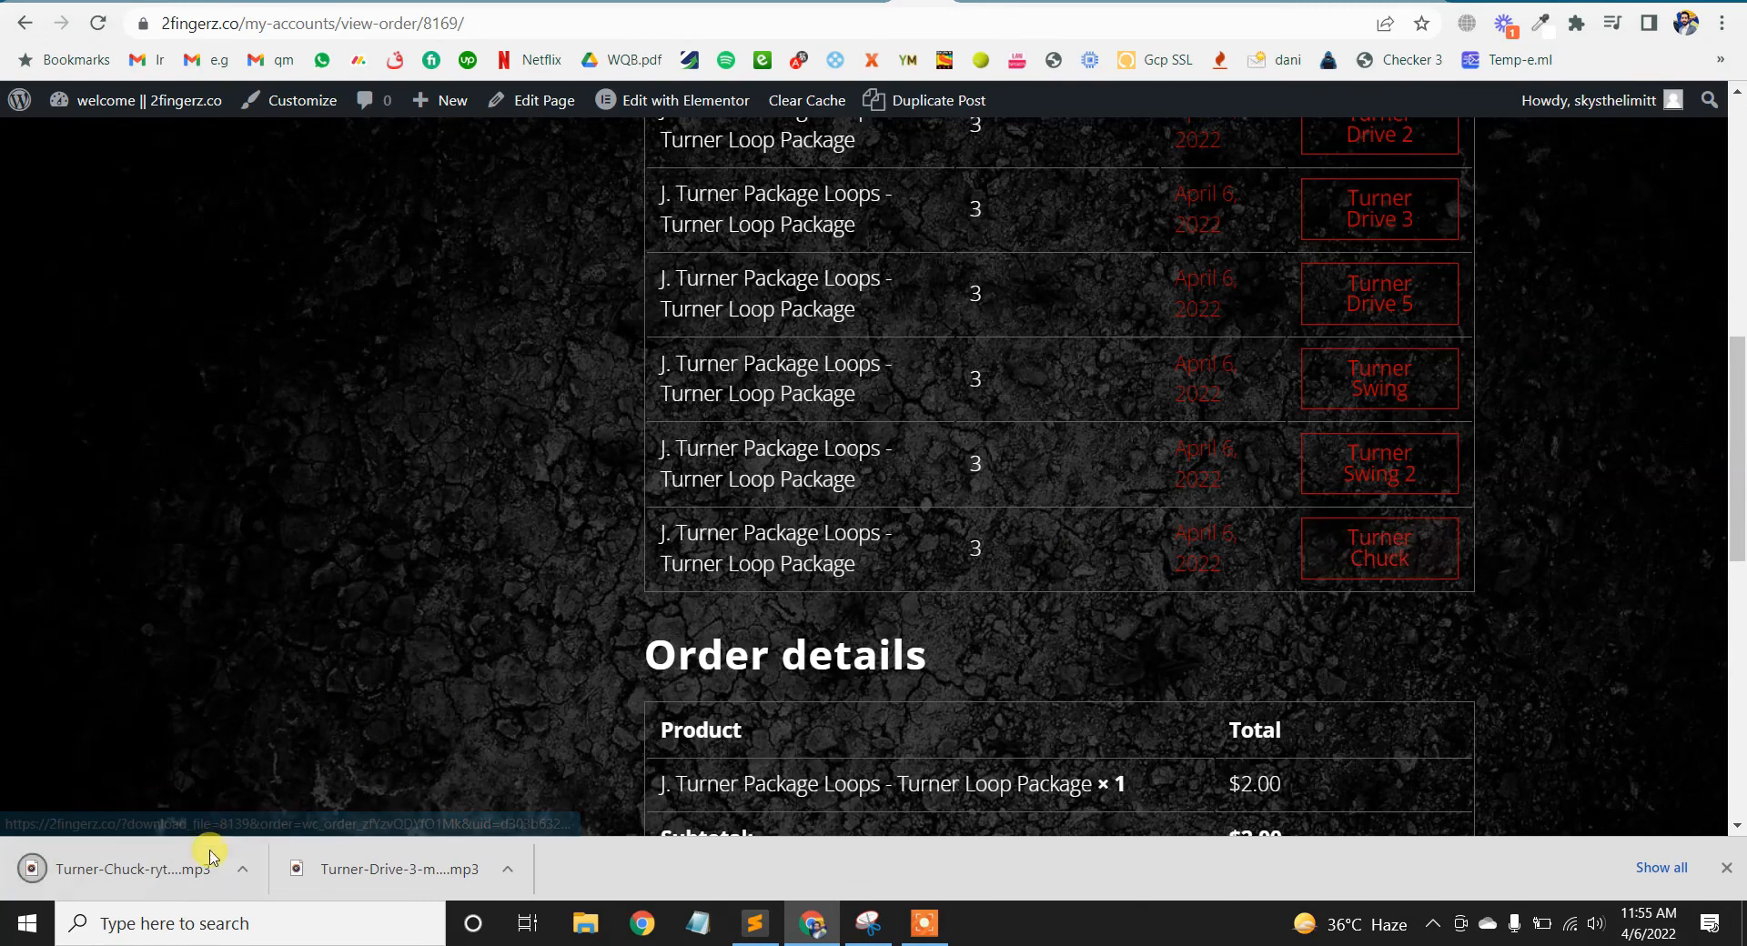
pyautogui.click(184, 869)
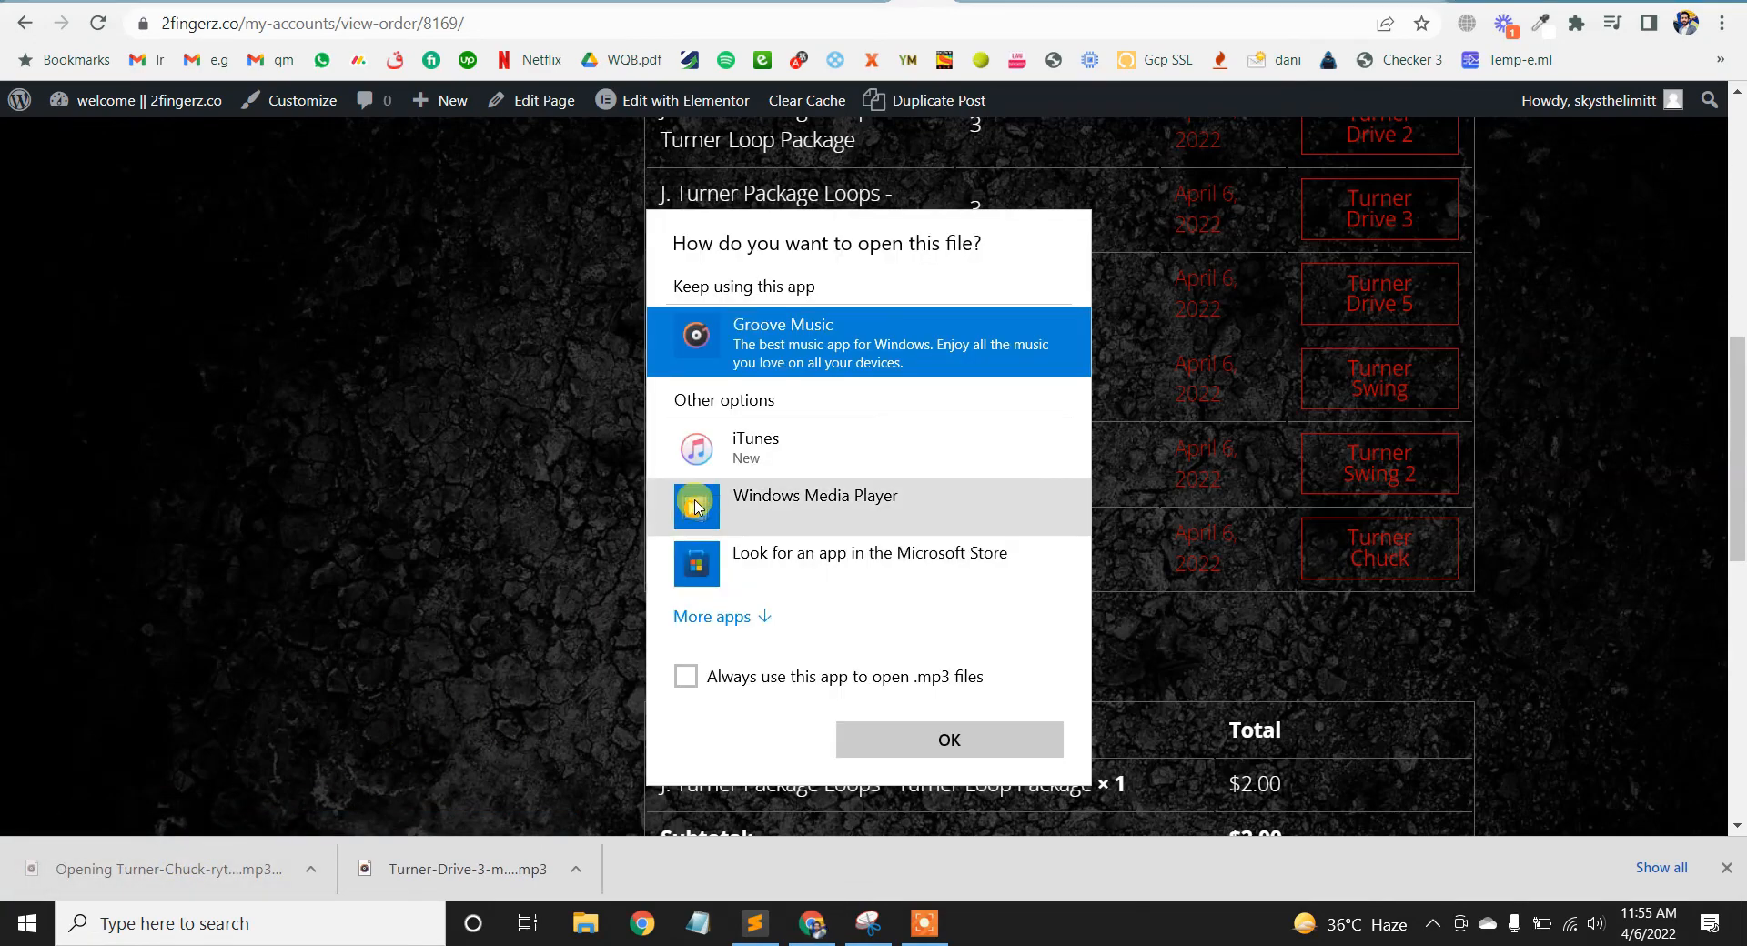
pyautogui.click(507, 456)
pyautogui.scroll(3, 1046, 427)
pyautogui.scroll(-2, 1044, 425)
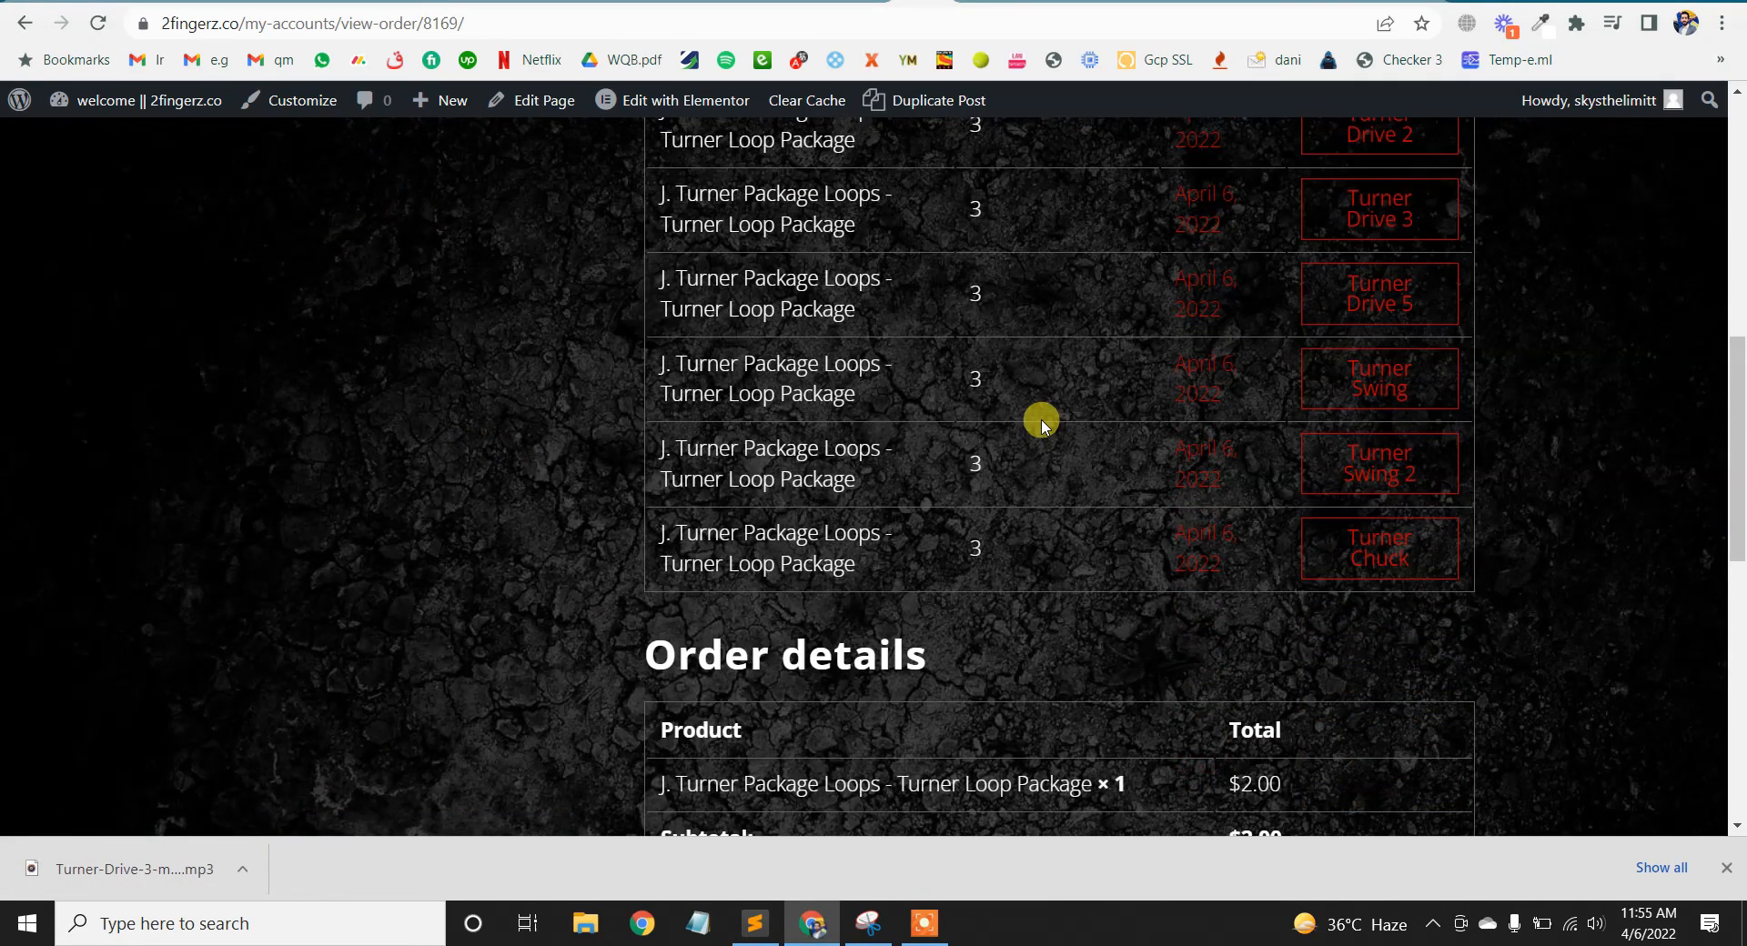